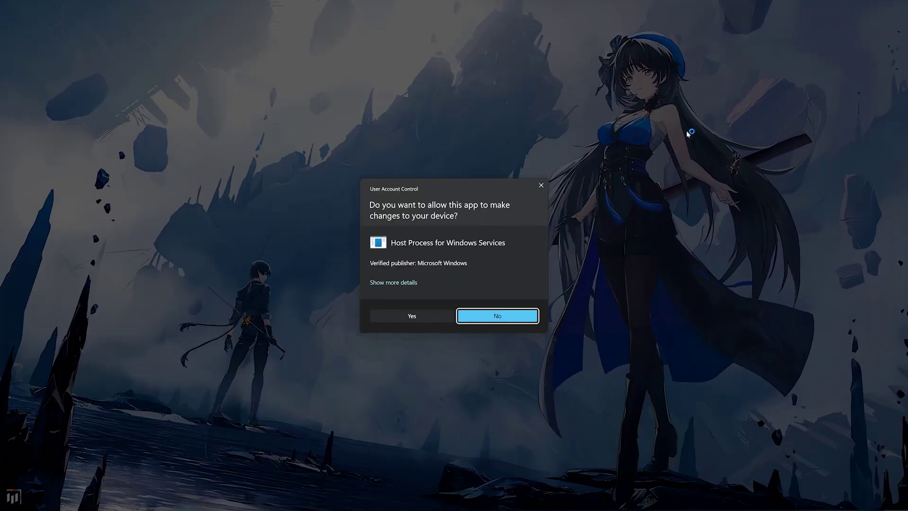
Allow the Gaming Repair Tool to make changes to the device and finish it by answering y to the issue-fixed question.
click(413, 316)
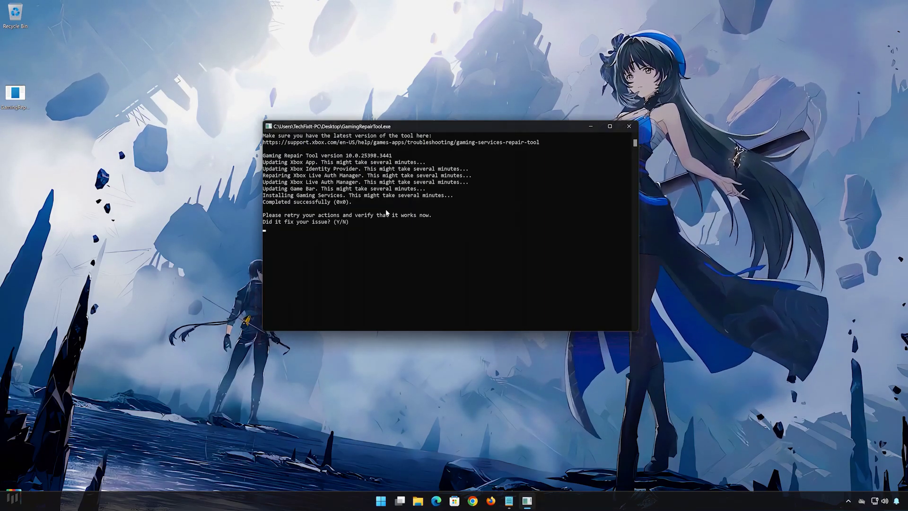
text(y)
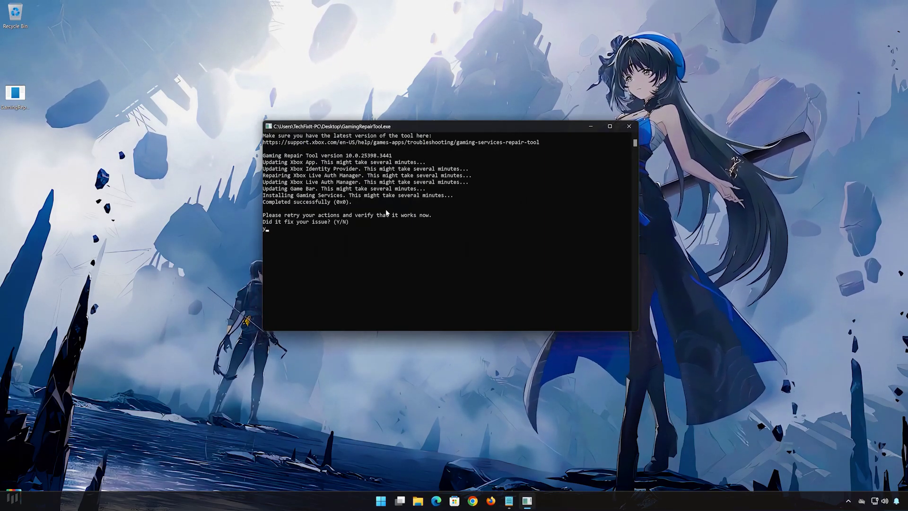
key(Return)
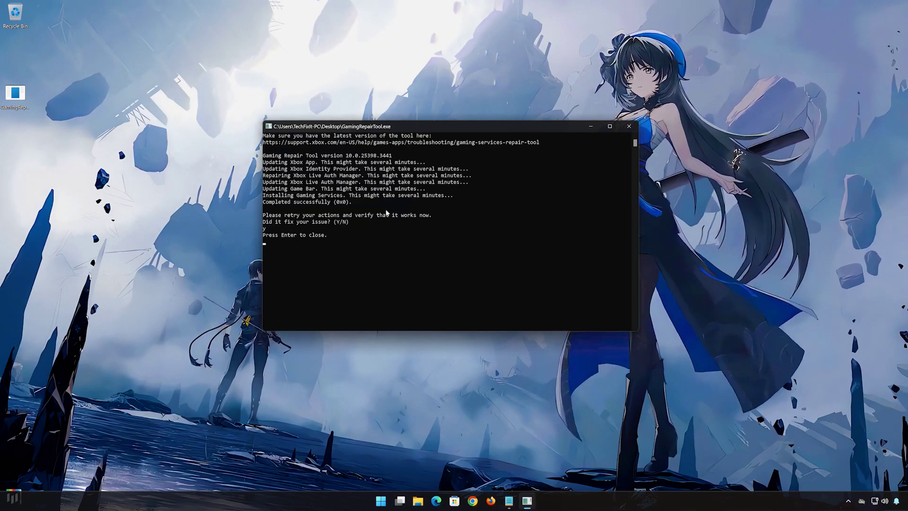
key(Return)
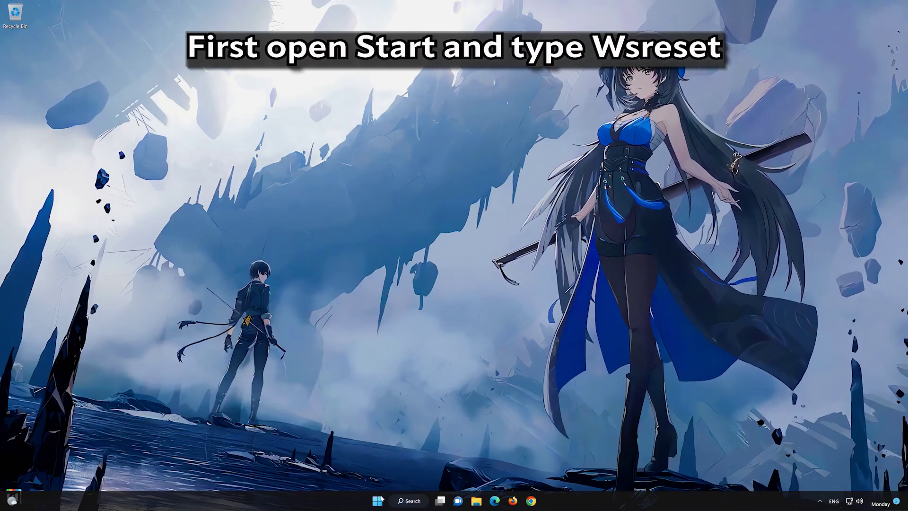
Find the wsreset command through Windows search and run it to reset the Microsoft Store cache.
click(379, 500)
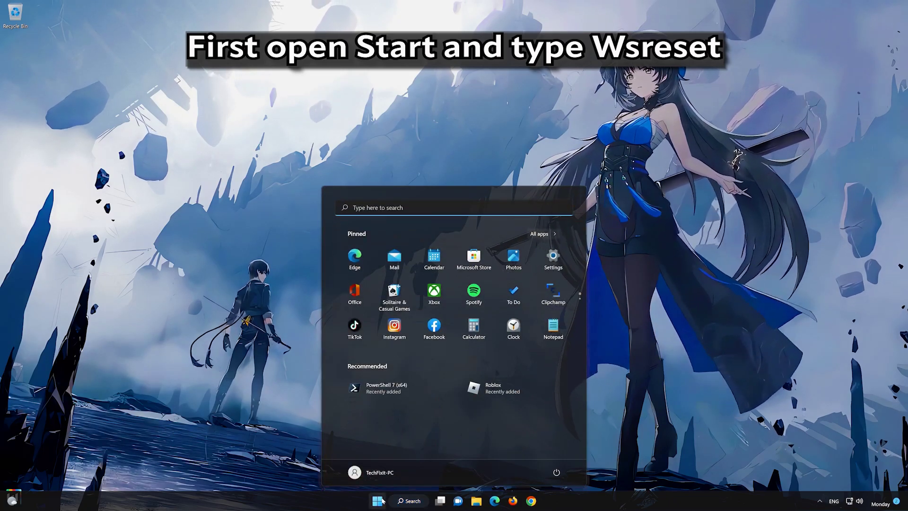
text(wsreset)
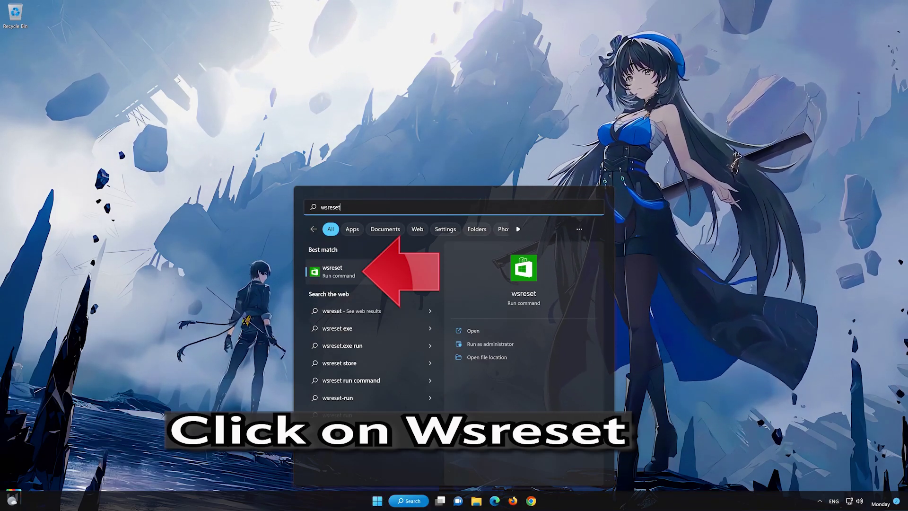
click(384, 272)
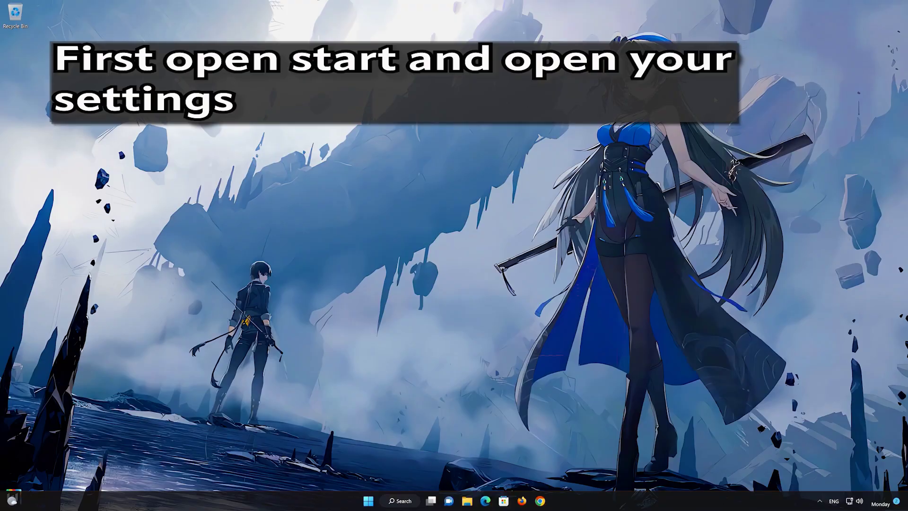
Open the Windows Settings and go to the Apps & features page.
click(367, 500)
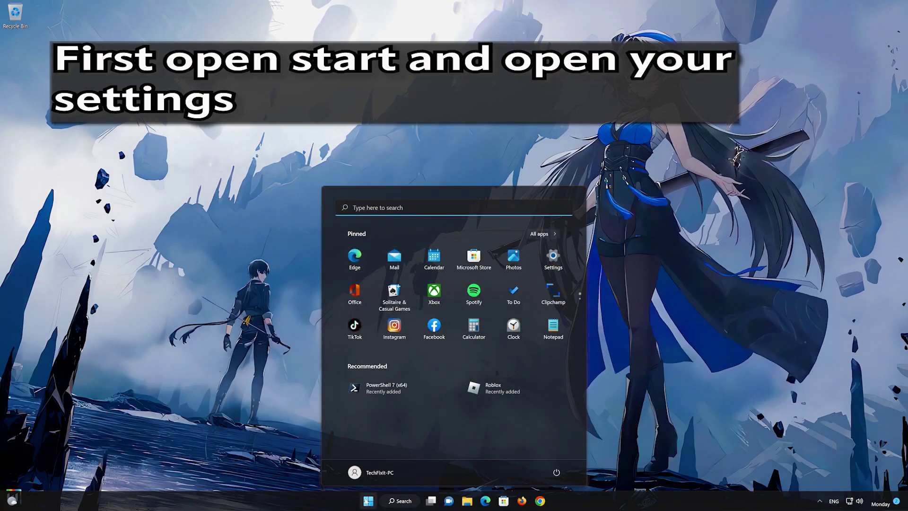
click(554, 260)
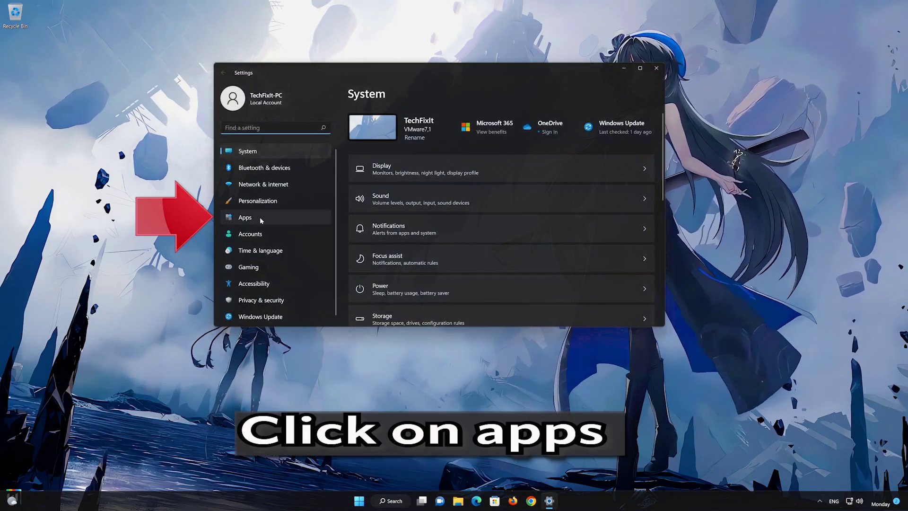
click(280, 212)
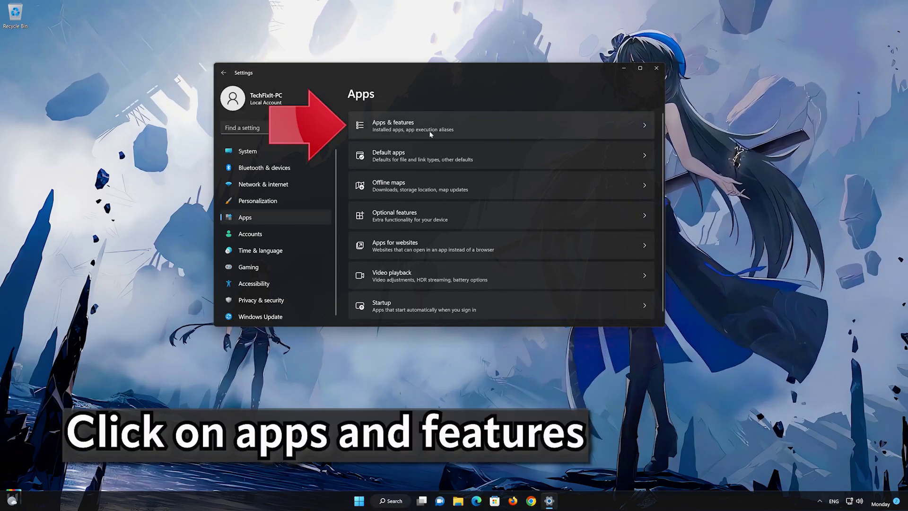
click(458, 123)
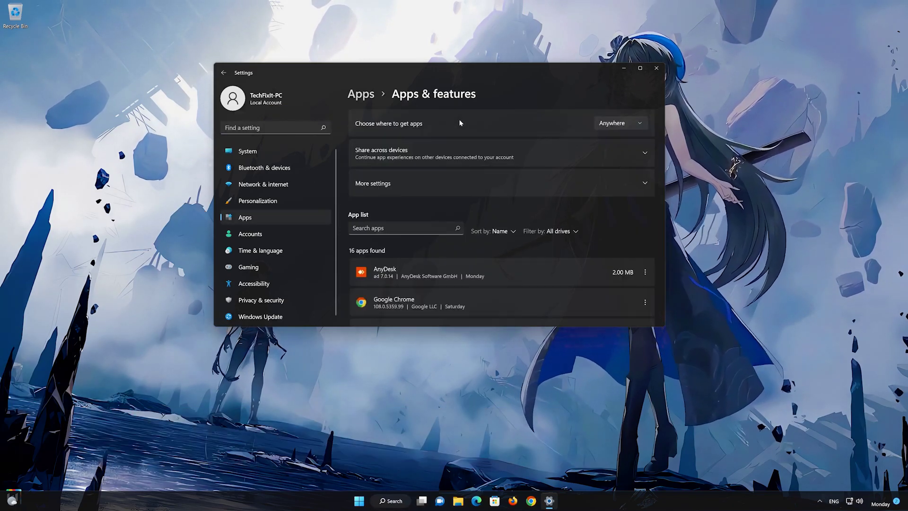
Locate Microsoft Store in the installed app list and open its advanced options.
scroll(498, 212, down, 10)
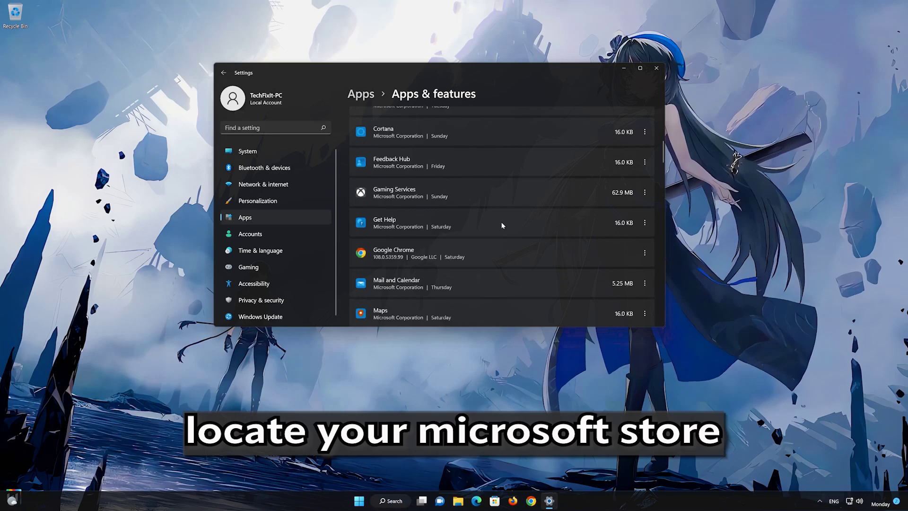
scroll(503, 225, down, 2)
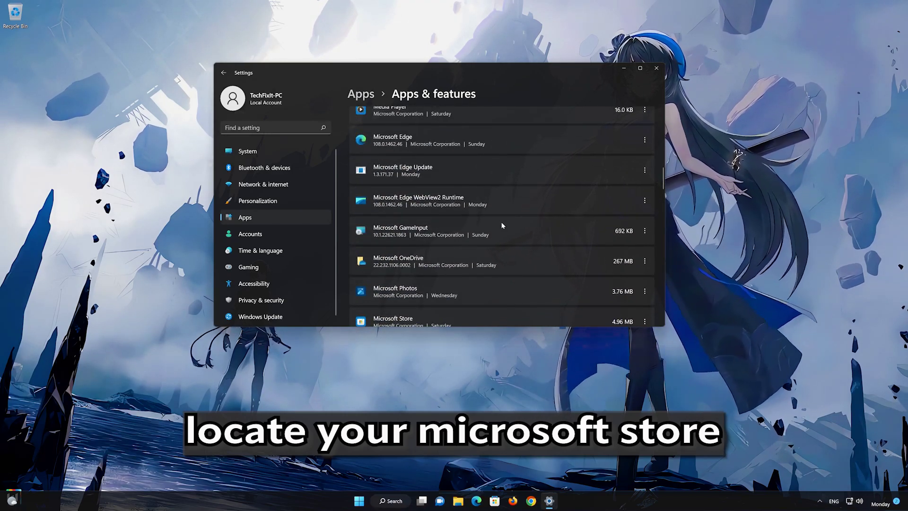
scroll(502, 226, down, 2)
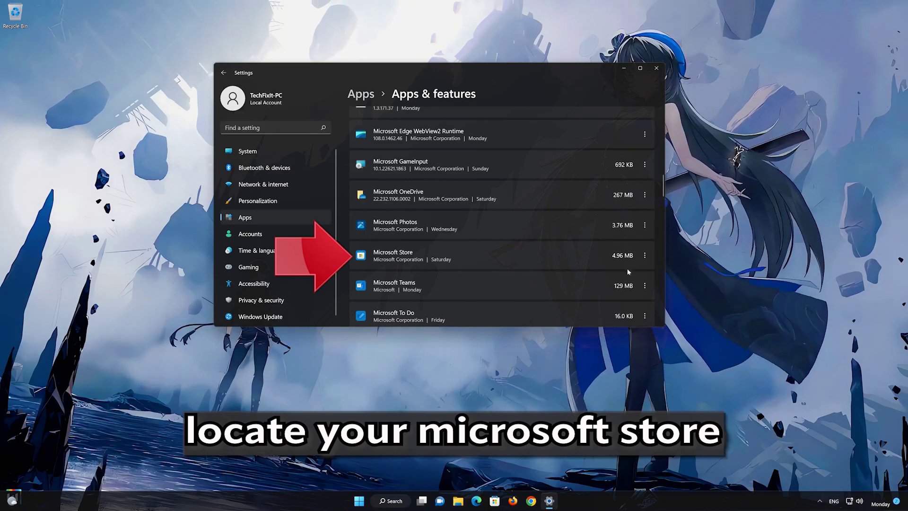
click(645, 255)
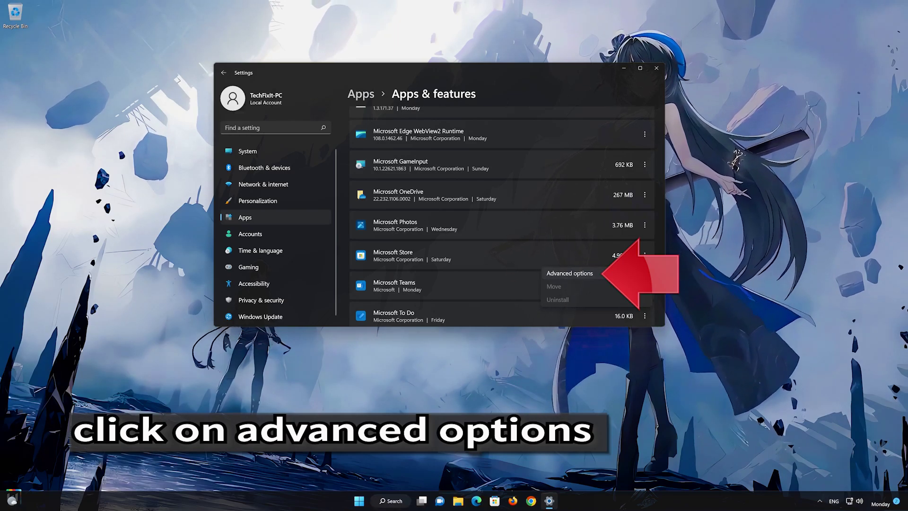
click(605, 272)
Repair the Microsoft Store app, then reset it and confirm deleting its data.
scroll(605, 273, down, 10)
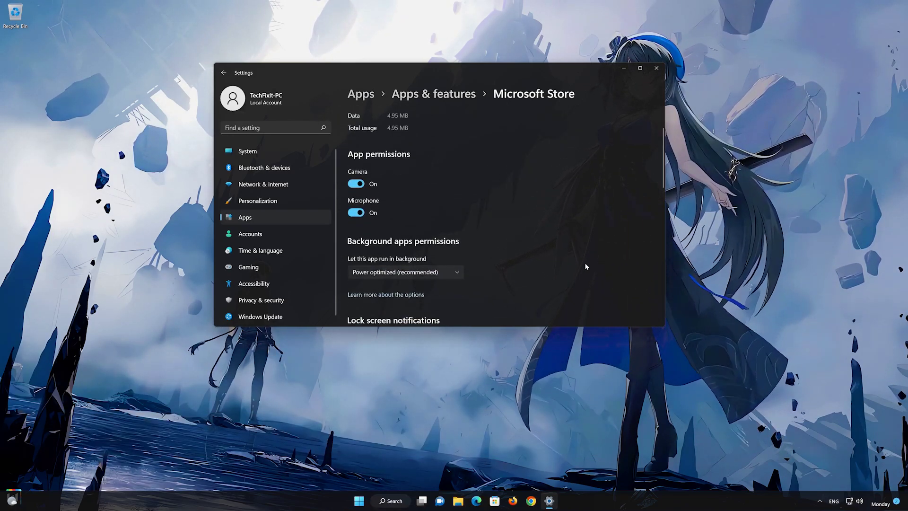
scroll(585, 265, down, 5)
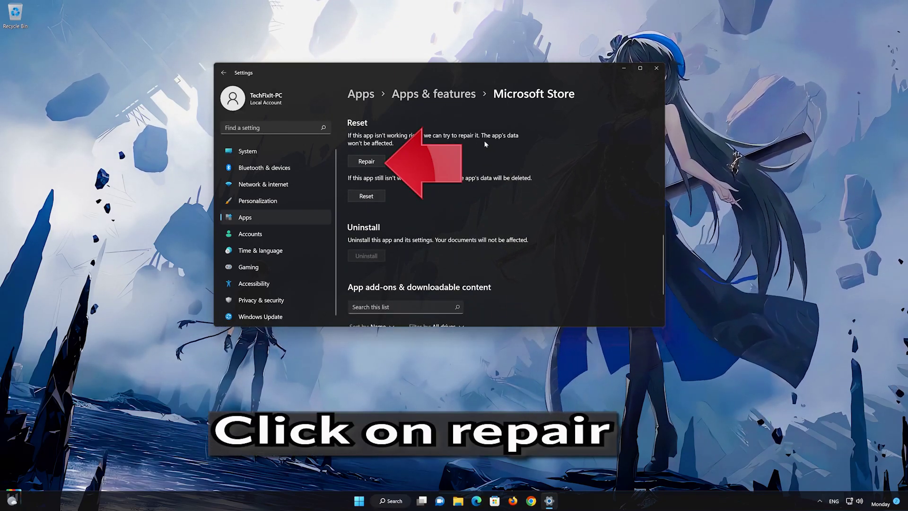
click(377, 163)
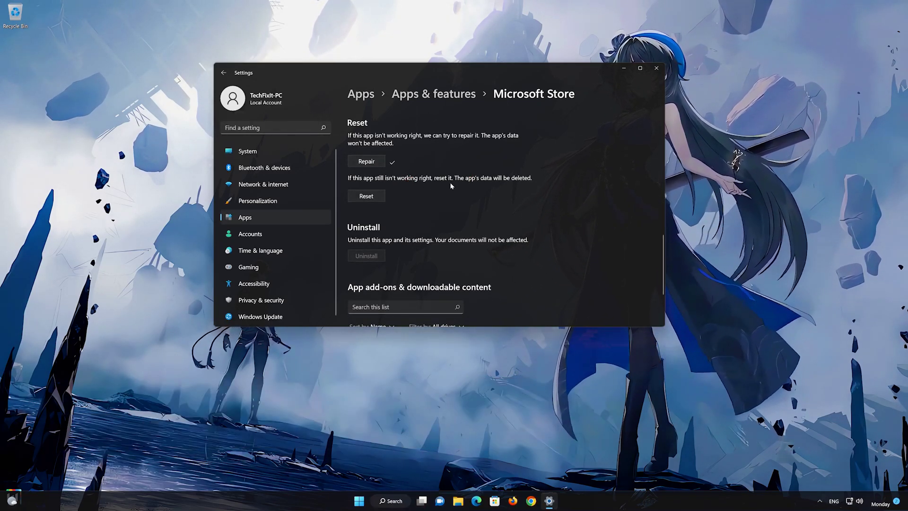
click(362, 197)
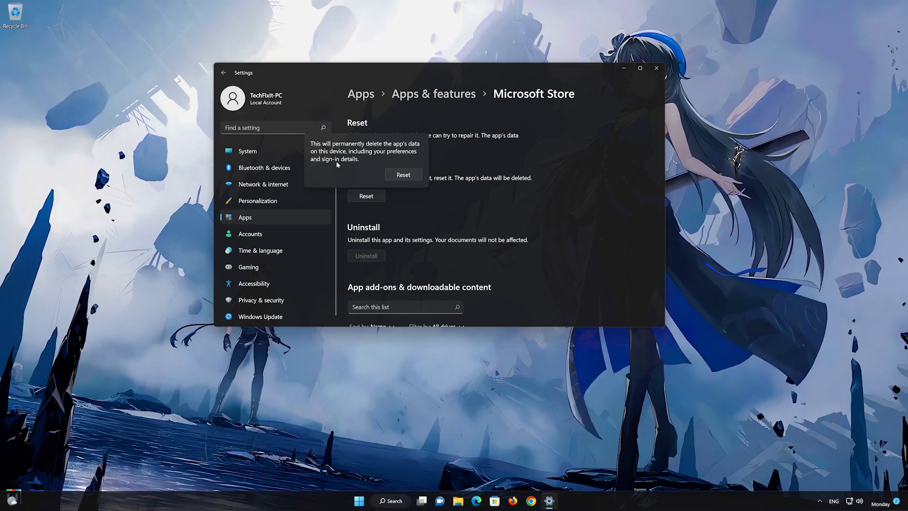
click(402, 176)
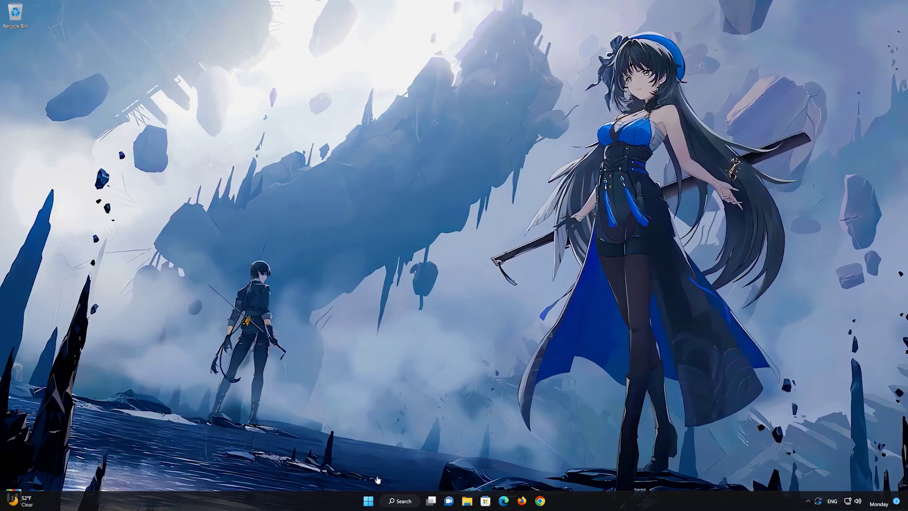
Open the Windows Settings again and go to the Apps & features list.
click(368, 502)
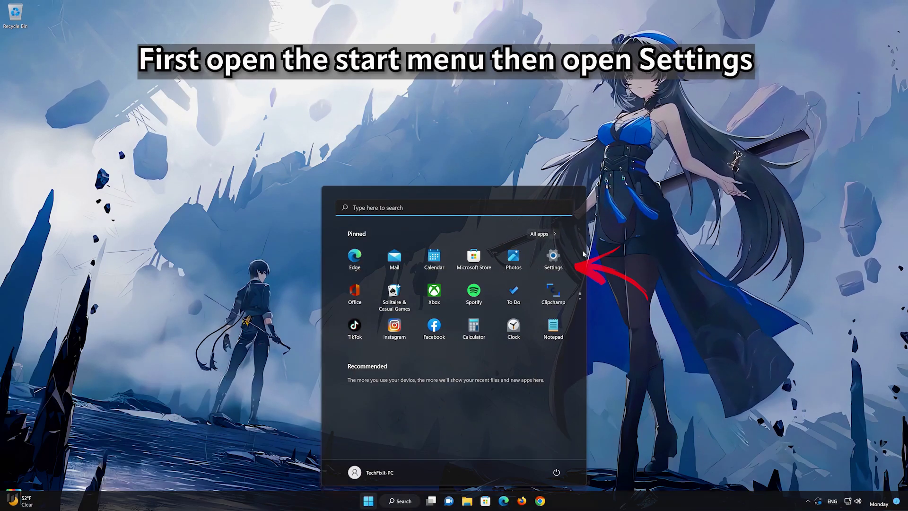
click(553, 259)
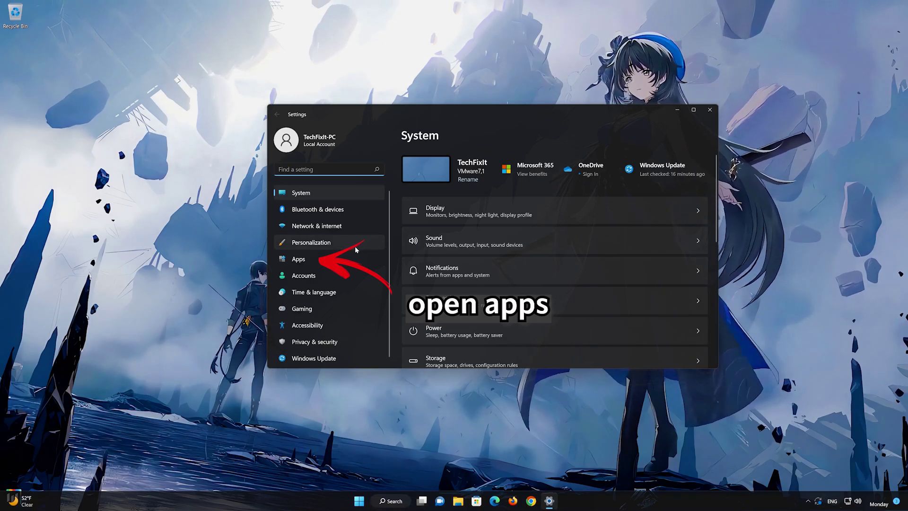
click(305, 261)
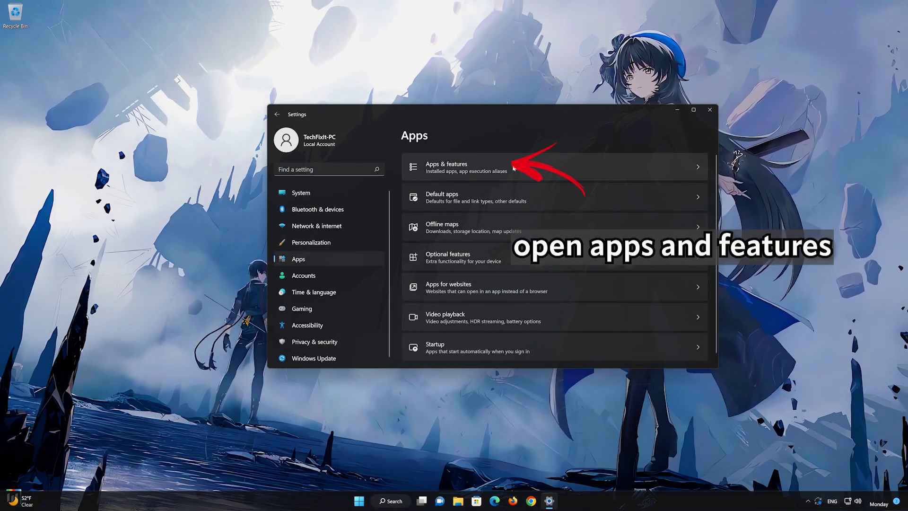
click(486, 172)
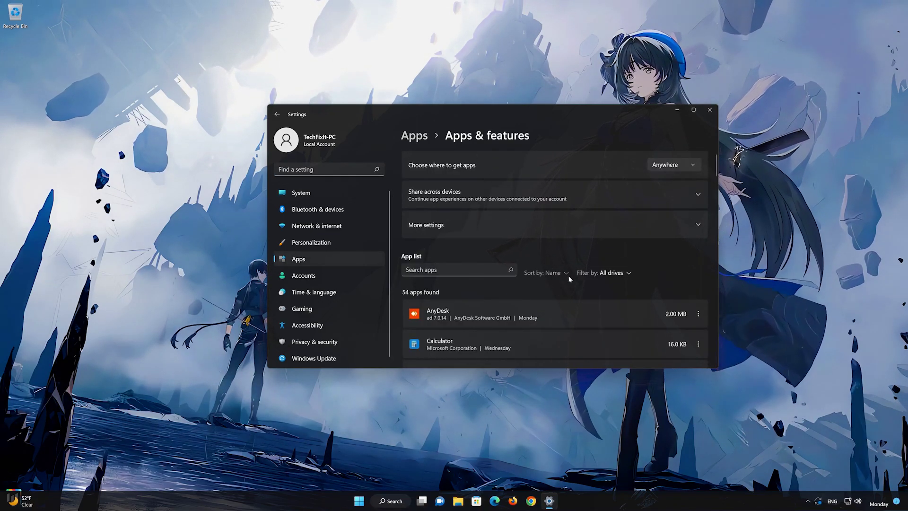
Locate the Xbox app in the installed app list and open its advanced options.
scroll(570, 279, down, 10)
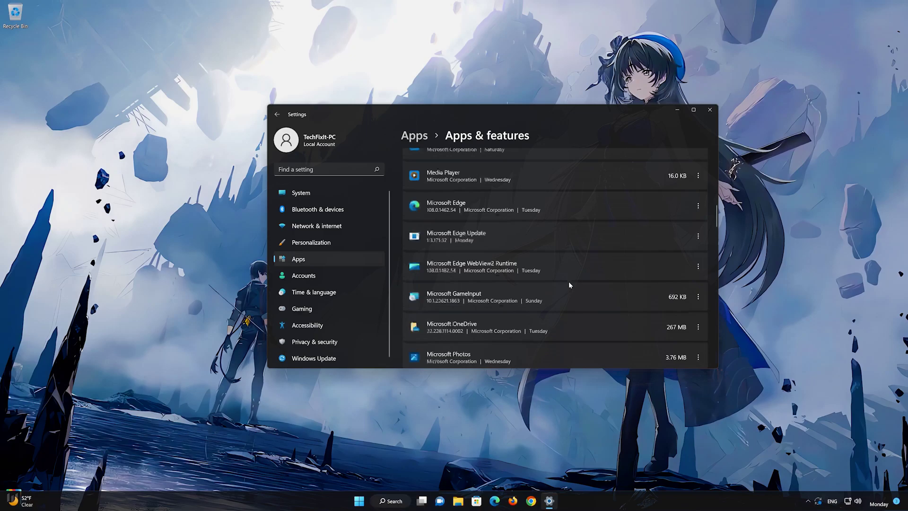
scroll(570, 285, down, 10)
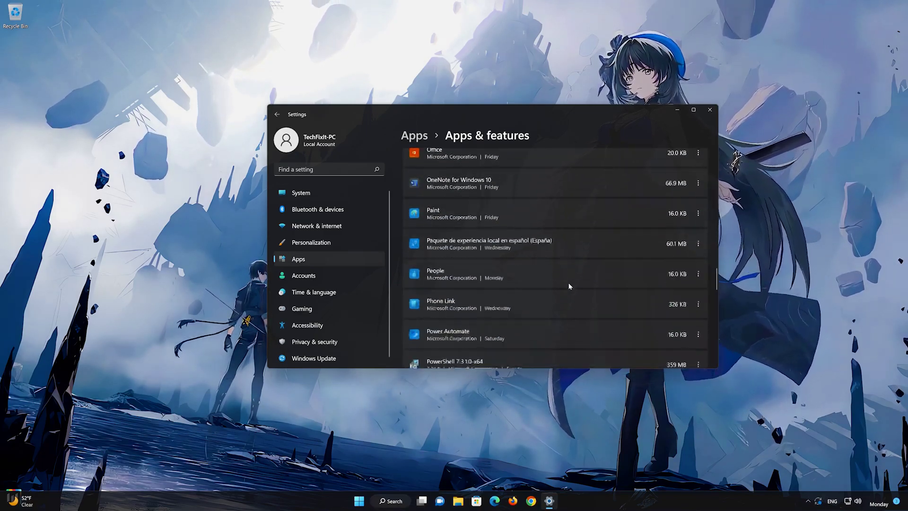
scroll(569, 285, down, 10)
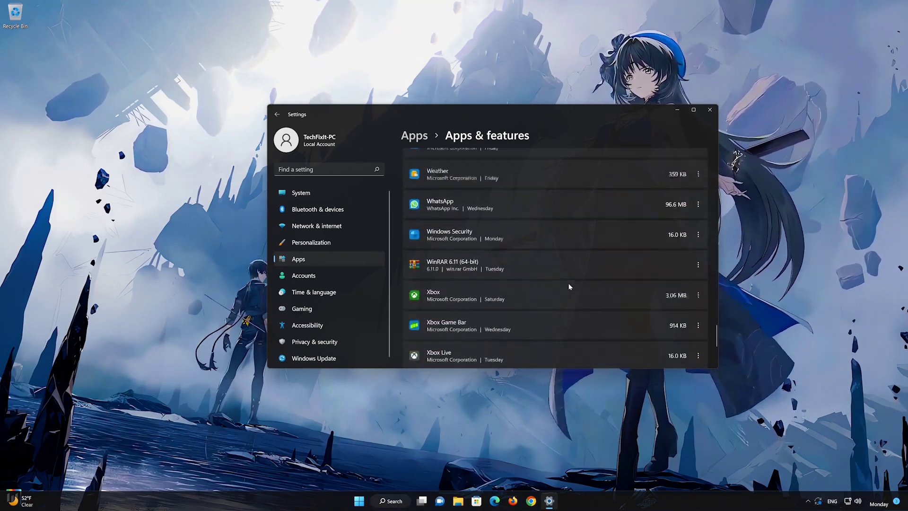
scroll(569, 287, down, 2)
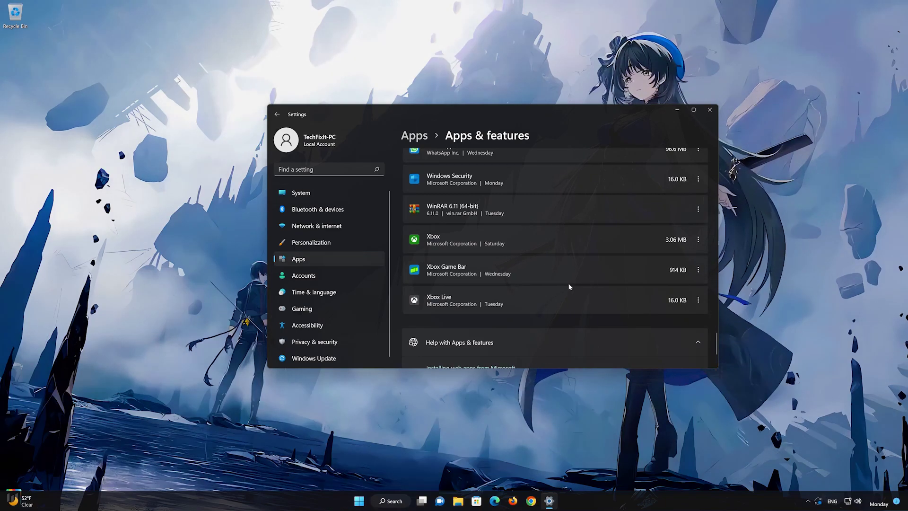
scroll(543, 279, up, 1)
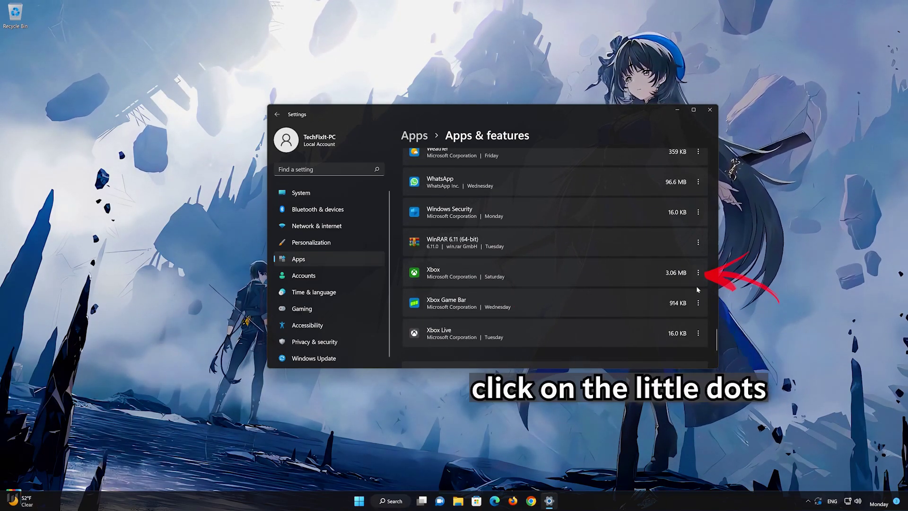
click(698, 273)
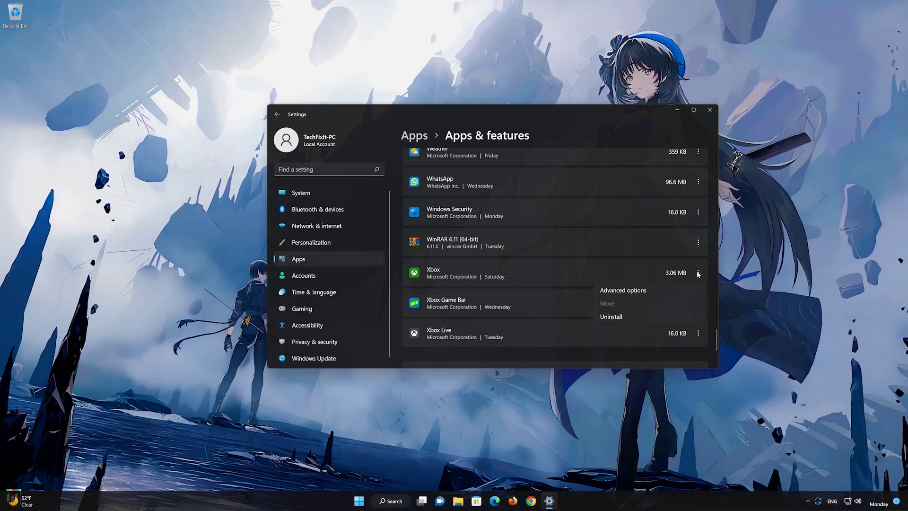
click(625, 294)
Repair the Xbox app, then reset it and confirm deleting its data.
scroll(624, 293, down, 3)
scroll(624, 294, down, 5)
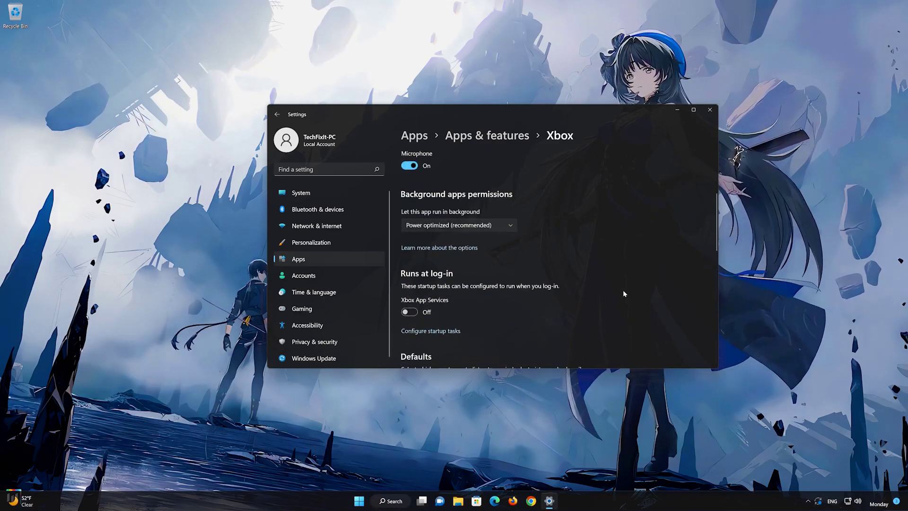
scroll(623, 294, down, 2)
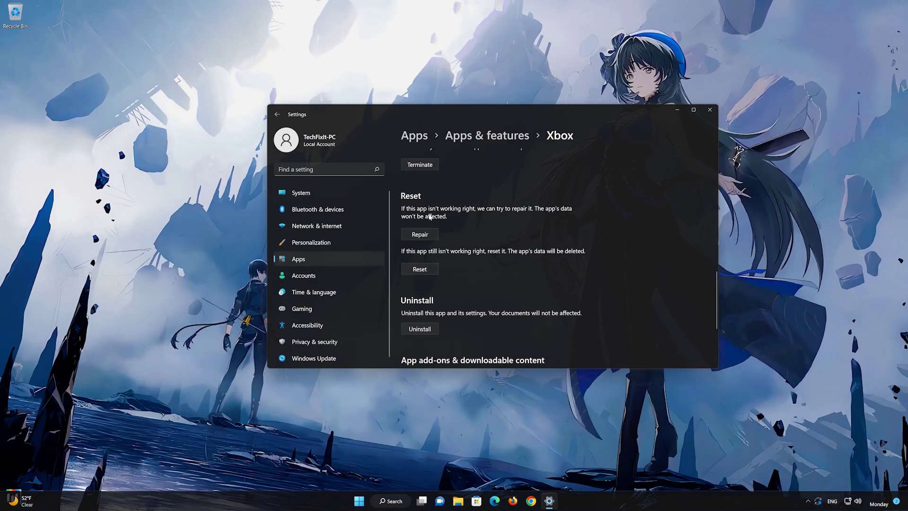
click(417, 238)
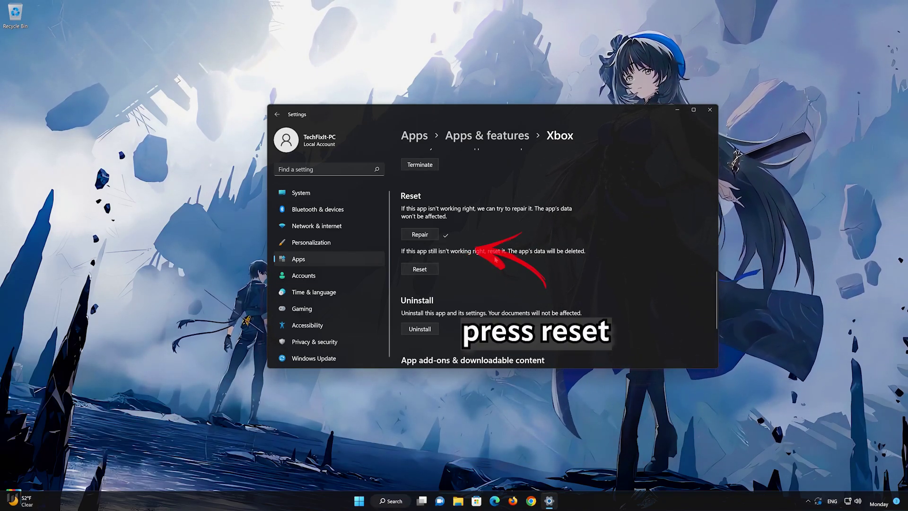
click(423, 270)
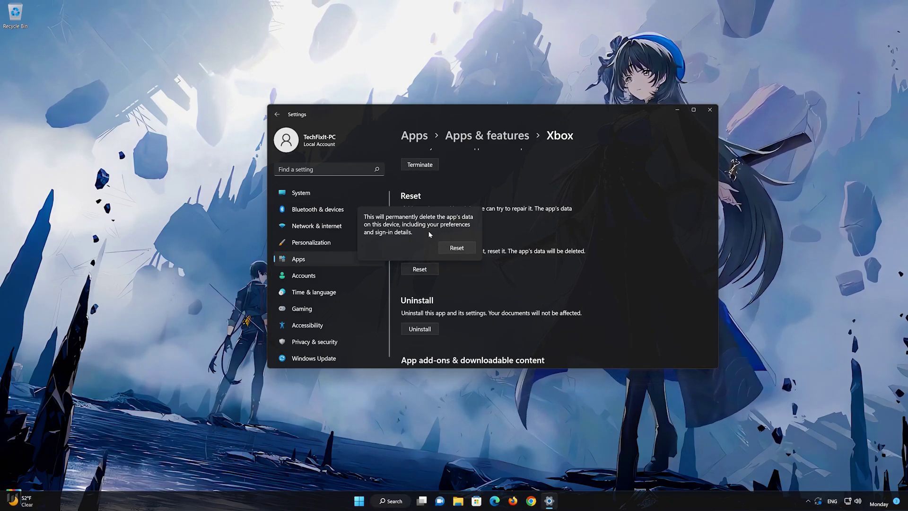
click(457, 248)
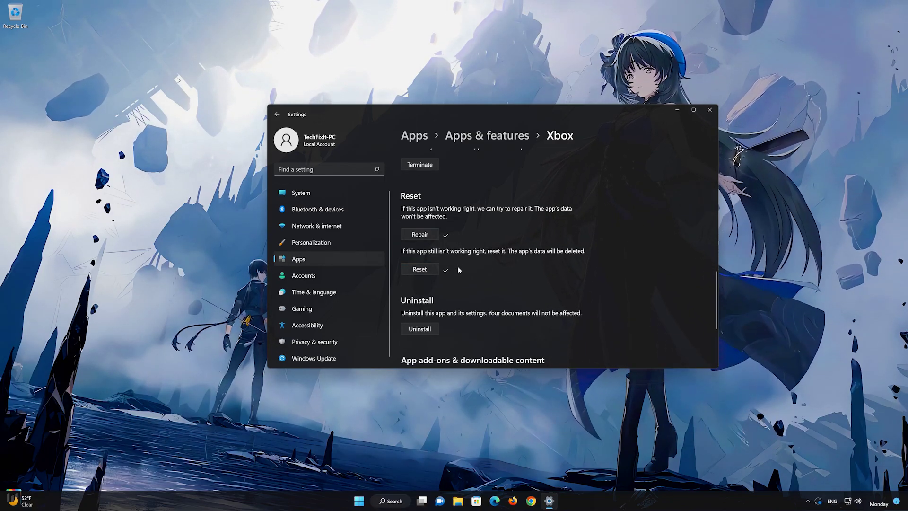
Uninstall the Xbox app, confirming the removal, and close the Windows Settings.
scroll(458, 270, down, 2)
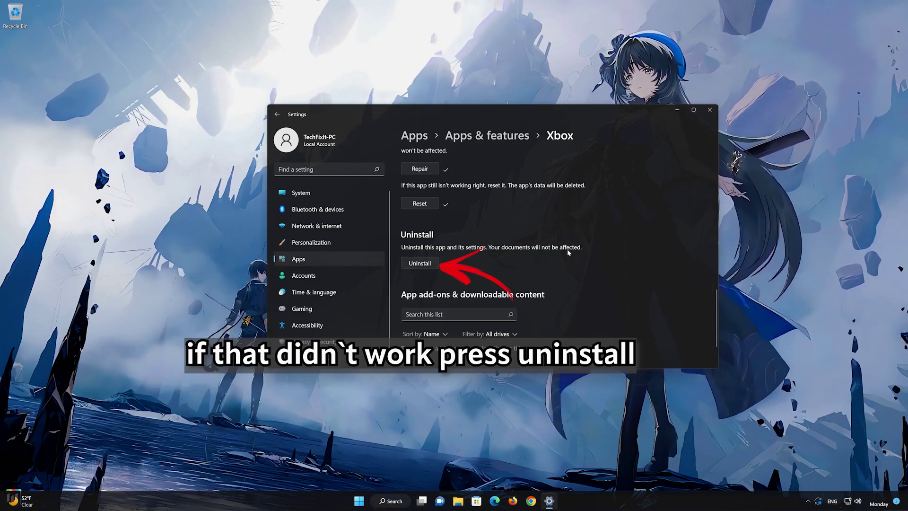
click(420, 263)
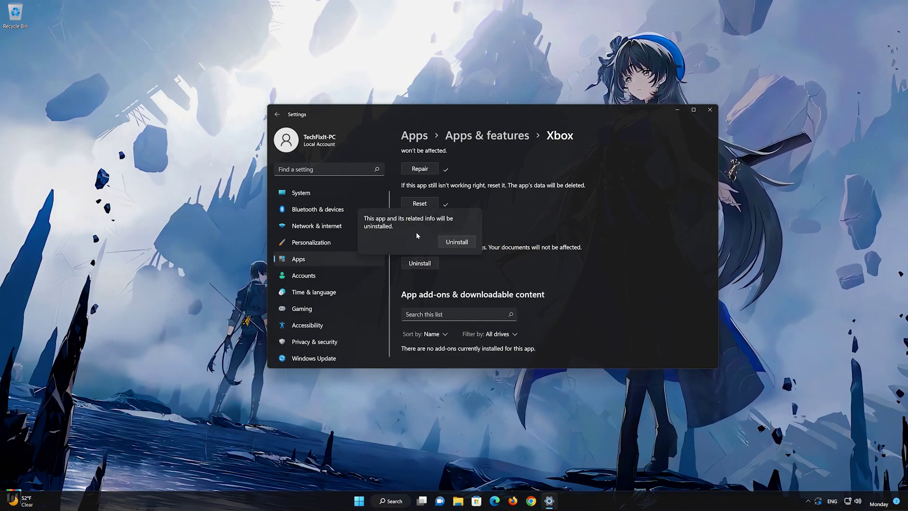
click(461, 243)
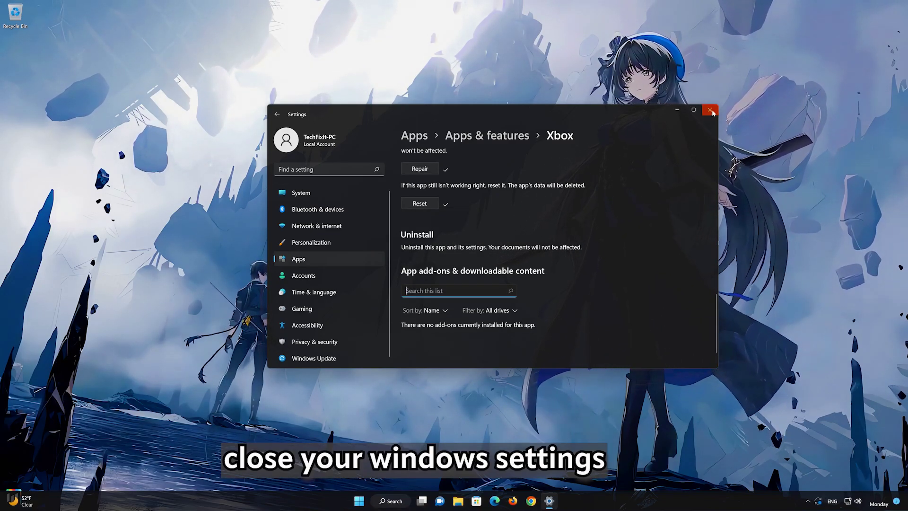
key(alt+F4)
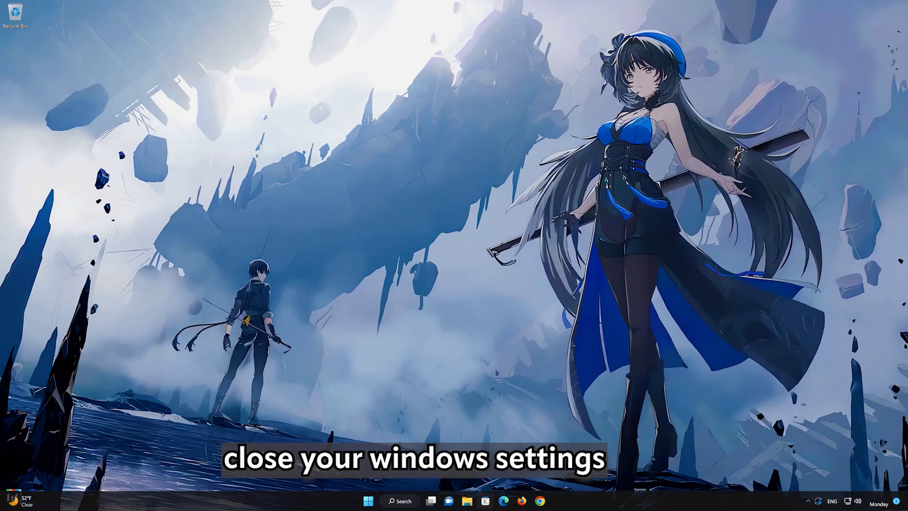
Open the Microsoft Store, search for "xbox" and install the Xbox app from its product page.
click(485, 501)
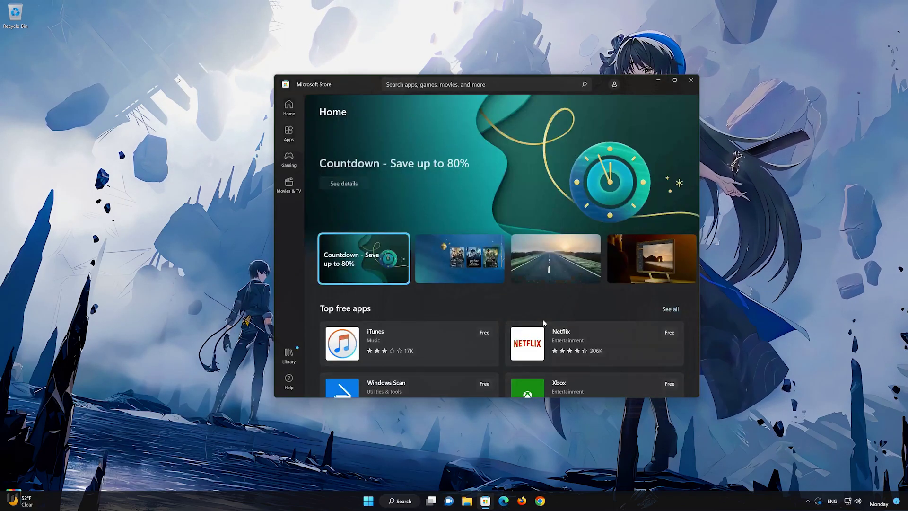
click(478, 84)
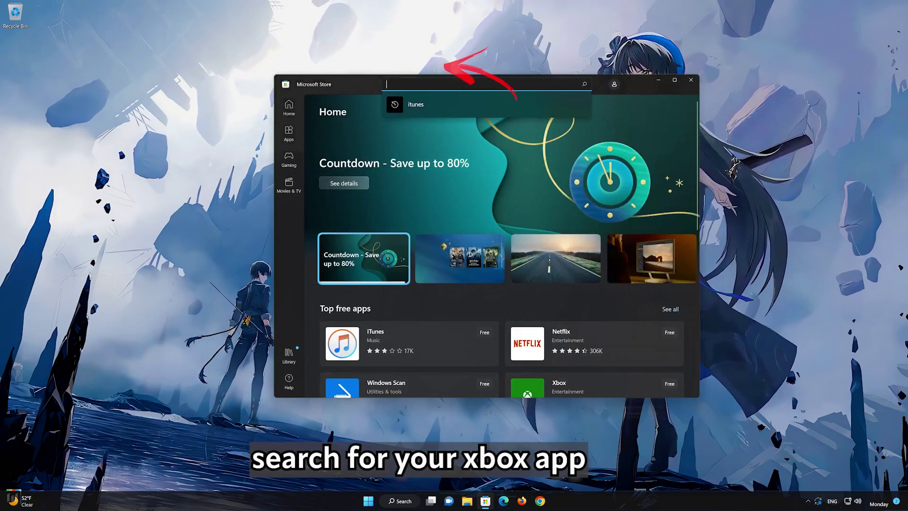
text(xbox)
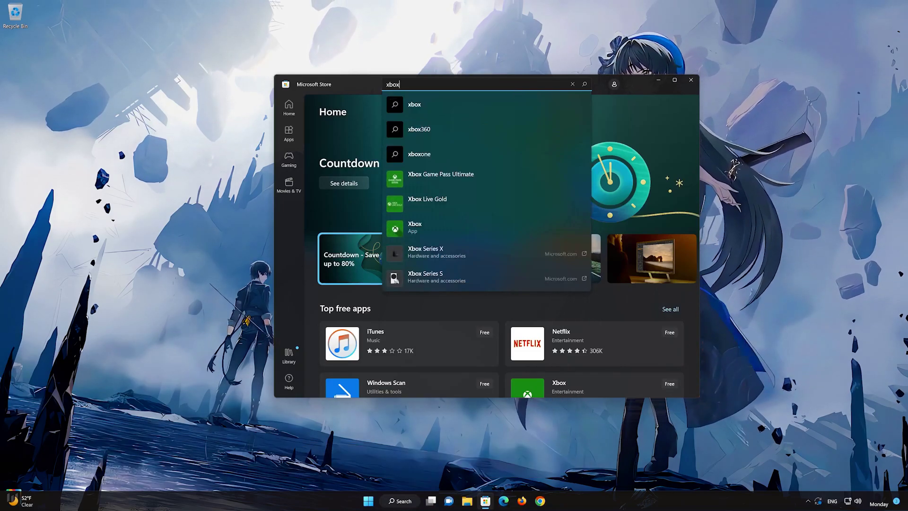
click(428, 225)
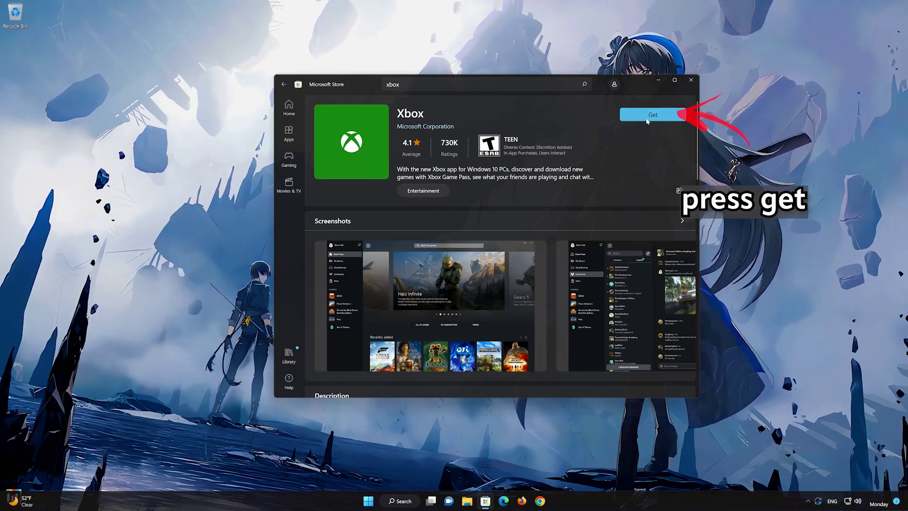
click(648, 116)
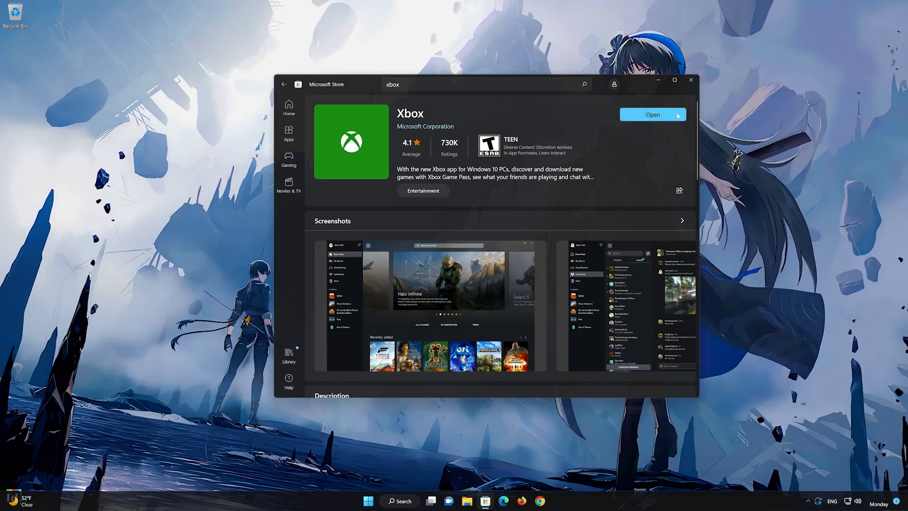
Launch the reinstalled Xbox app, browse its Game Pass catalog to check it works, and close both the app and the Microsoft Store.
click(667, 114)
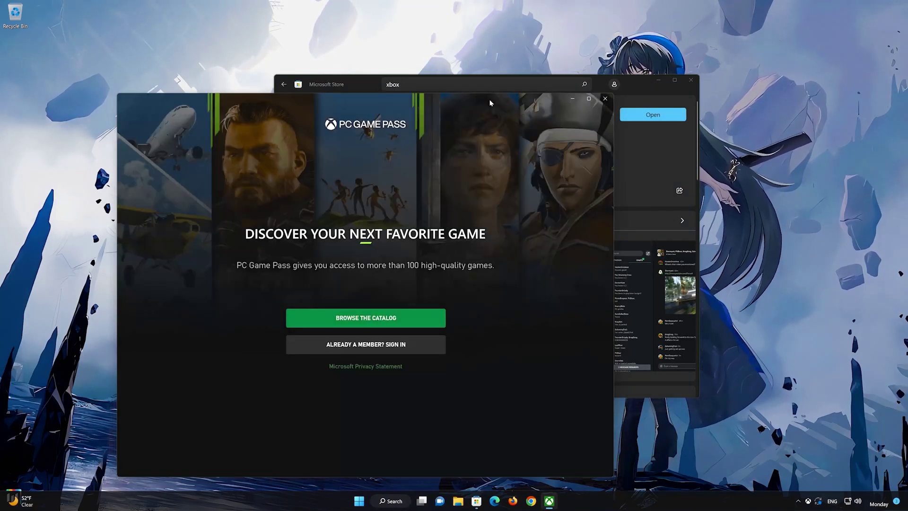
drag(490, 103, 607, 60)
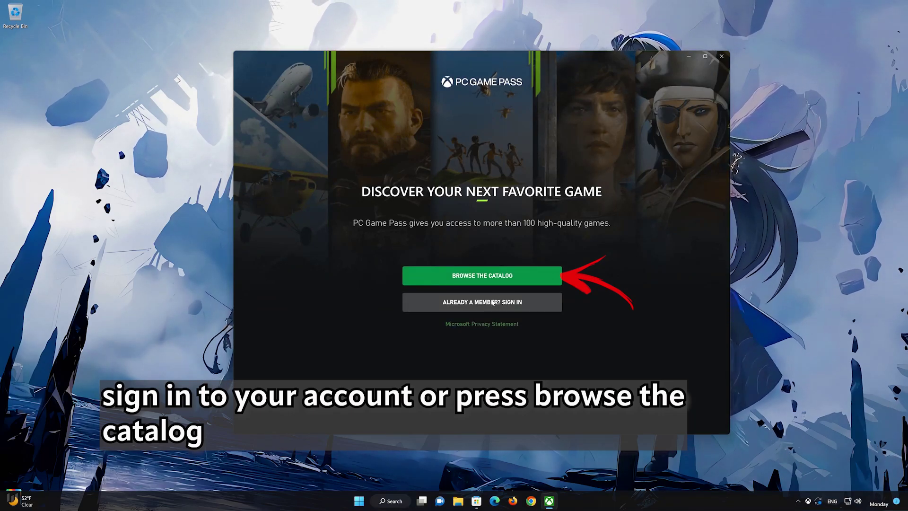
click(502, 276)
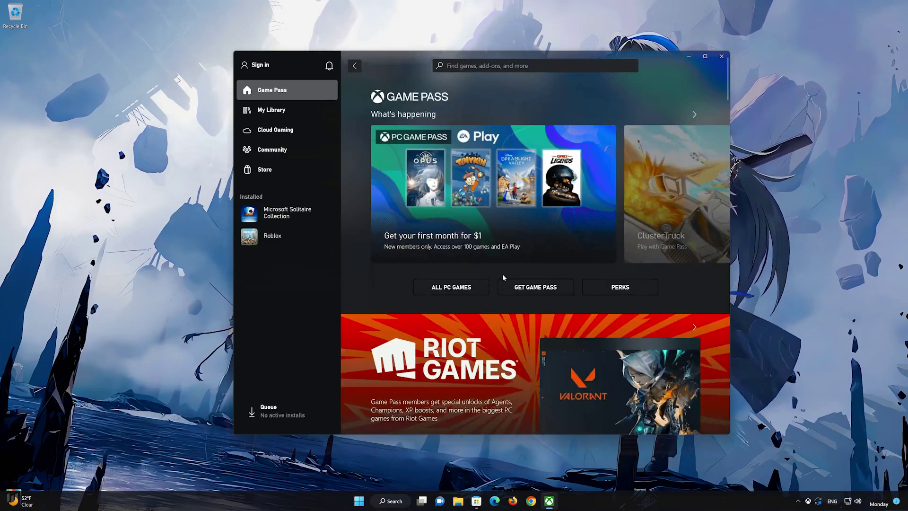
scroll(502, 273, down, 8)
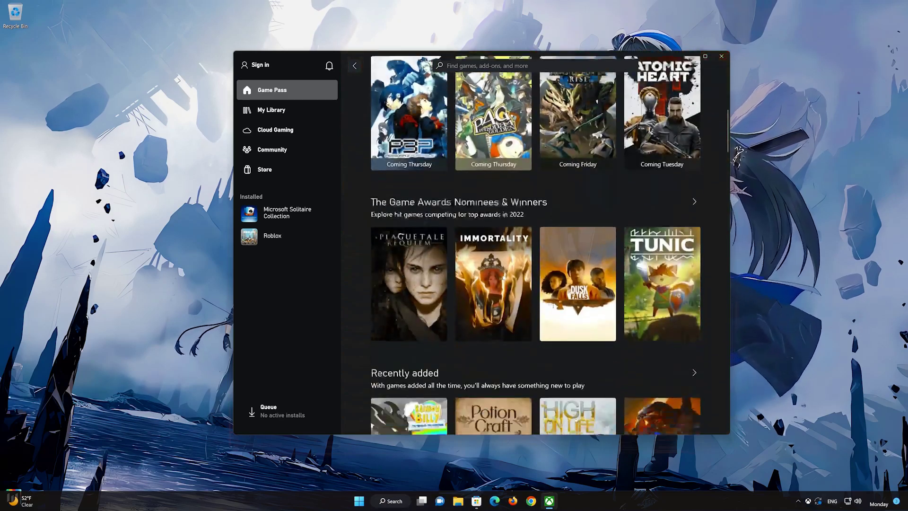
scroll(503, 278, down, 6)
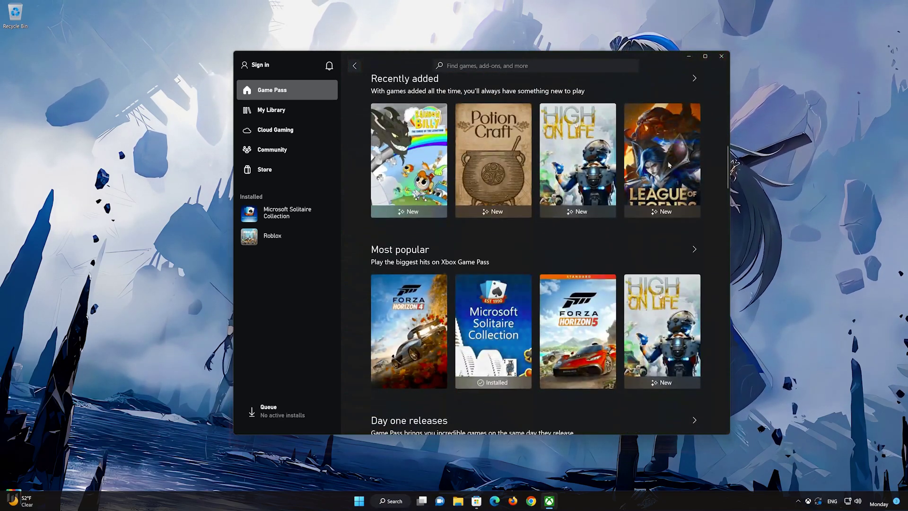
click(723, 57)
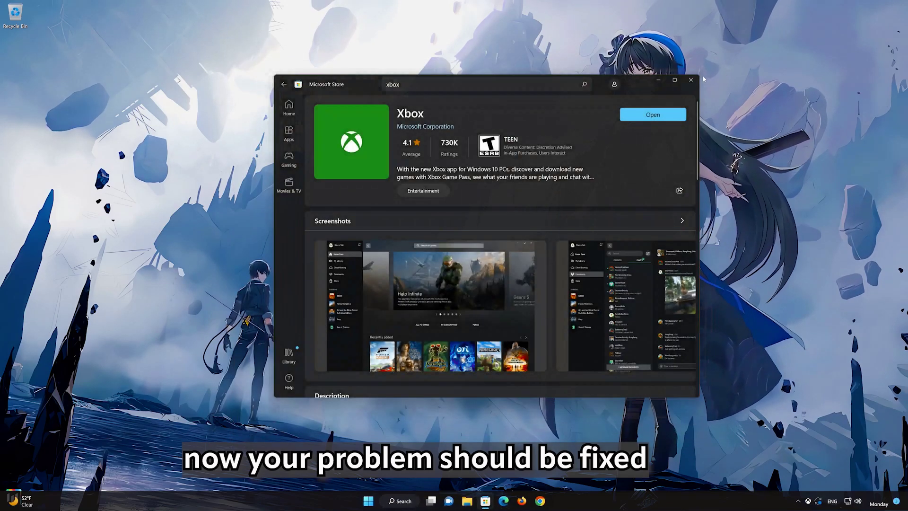
click(697, 81)
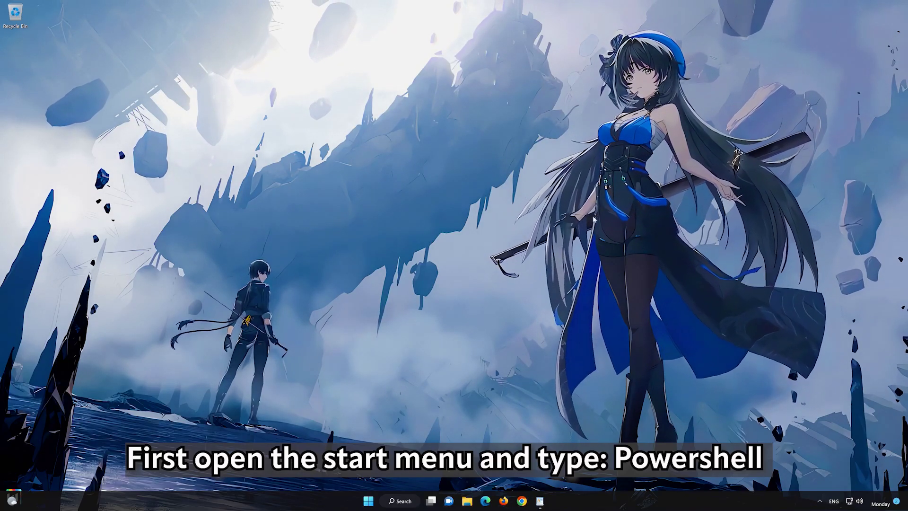
Search Windows for "powershell", run PowerShell 7 (x64) as administrator, and move its window toward the middle of the desktop.
click(367, 501)
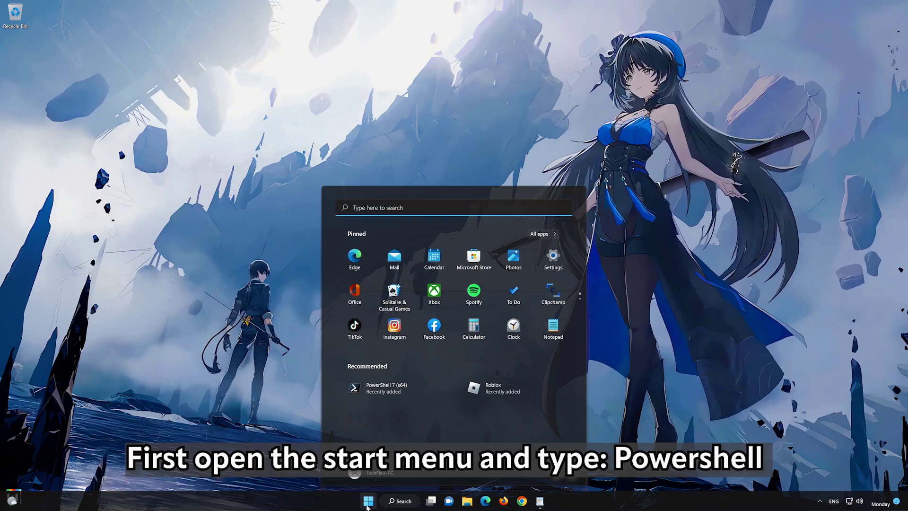
text(power)
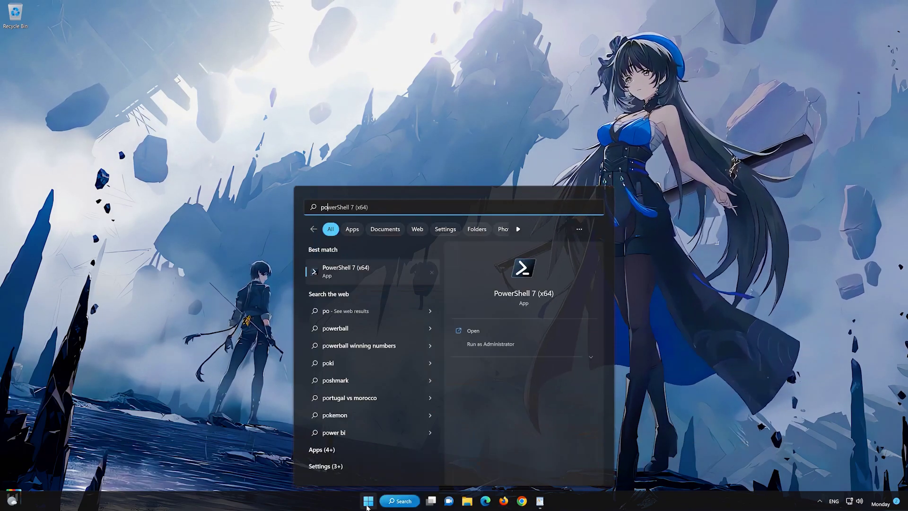
text(shell)
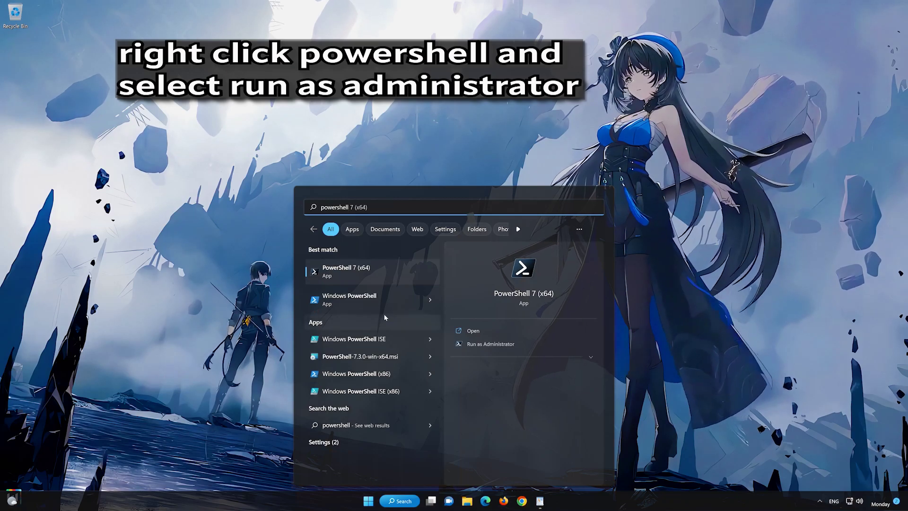
right_click(387, 272)
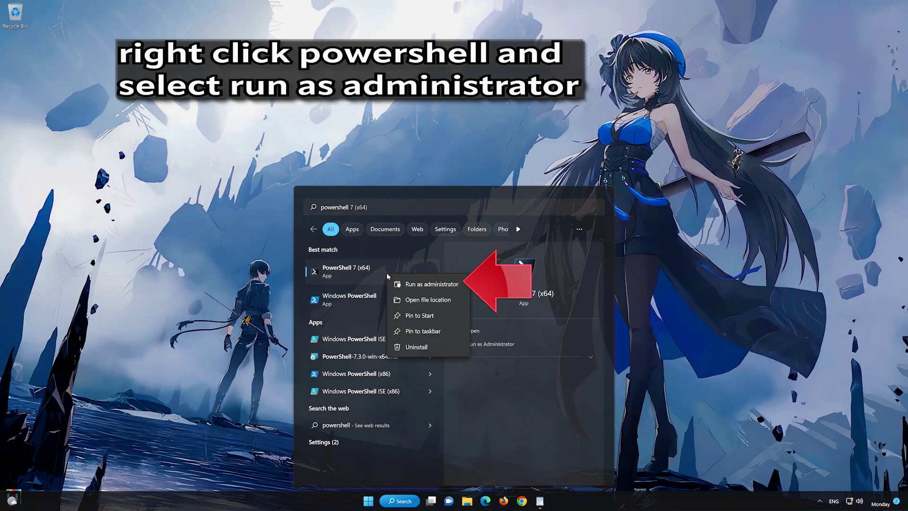
click(438, 285)
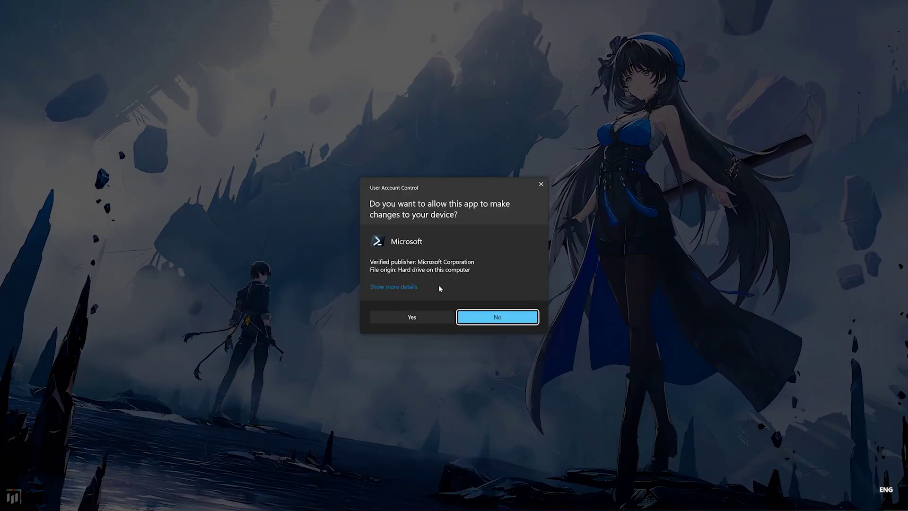
click(410, 317)
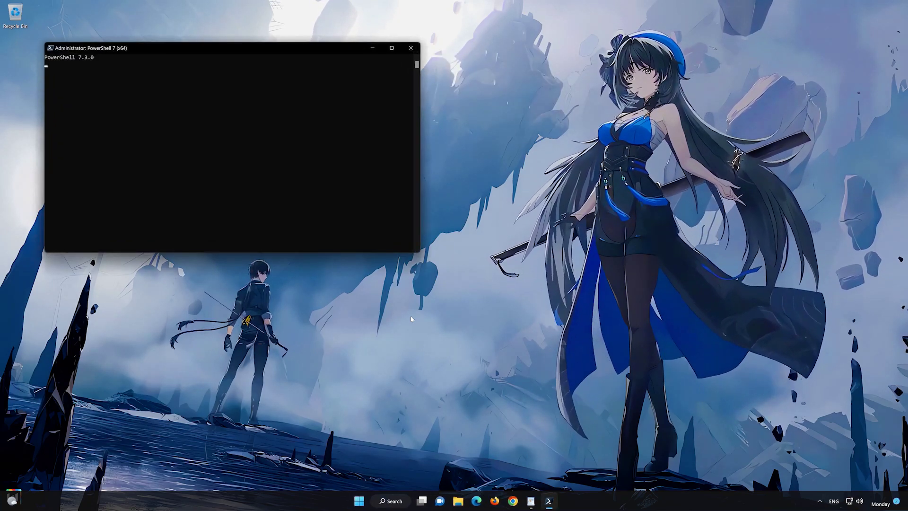
drag(276, 49, 529, 97)
Switch to the WordPad document, copy the first command, which re-registers *WindowsStore* for all users, and minimize WordPad.
click(531, 501)
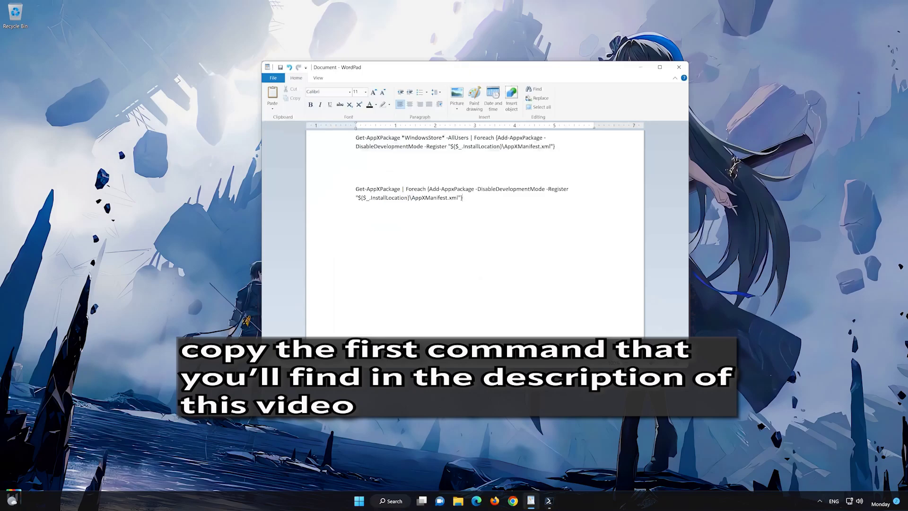
drag(555, 148, 366, 138)
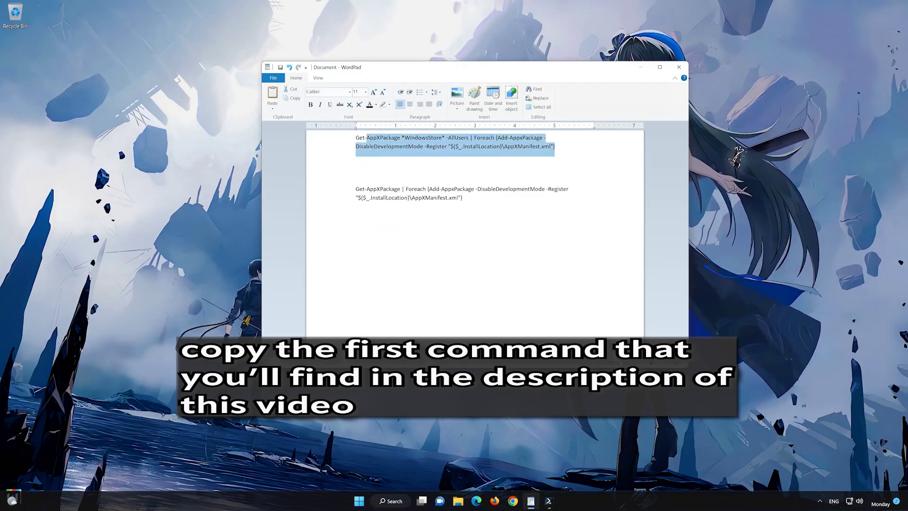
right_click(372, 142)
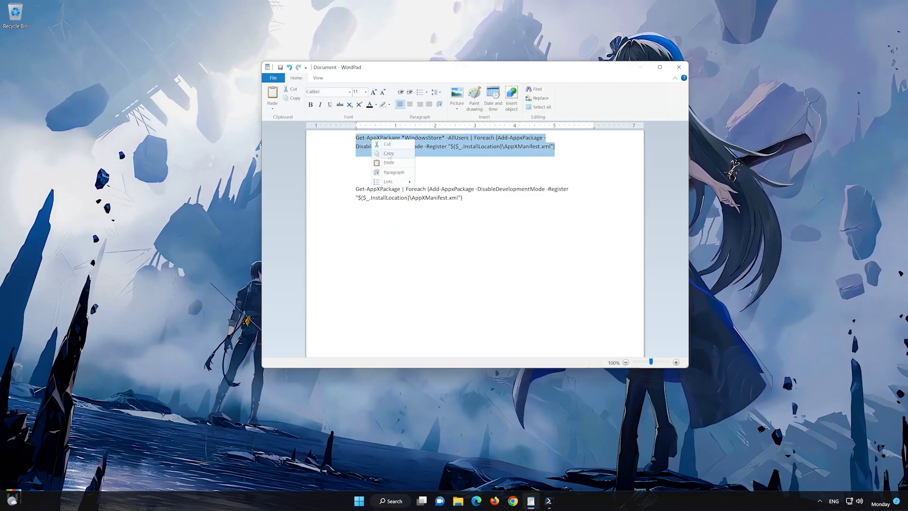
click(389, 154)
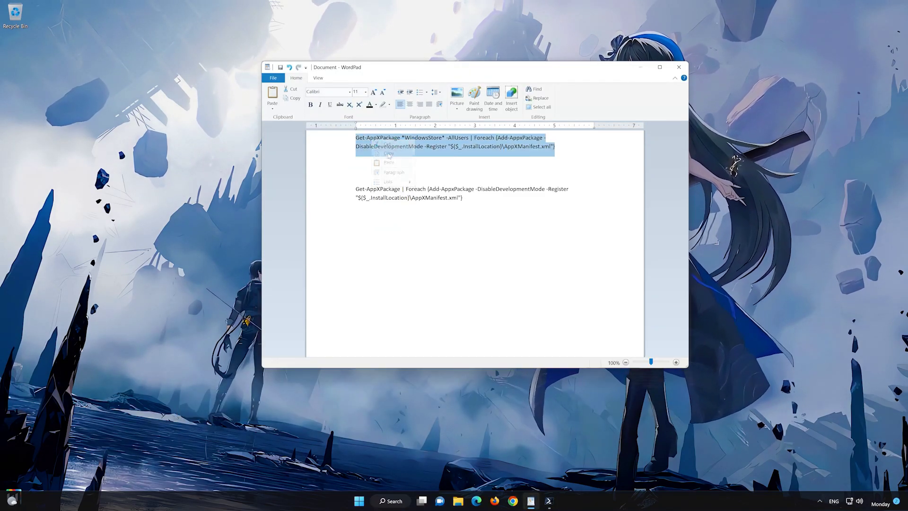
click(642, 68)
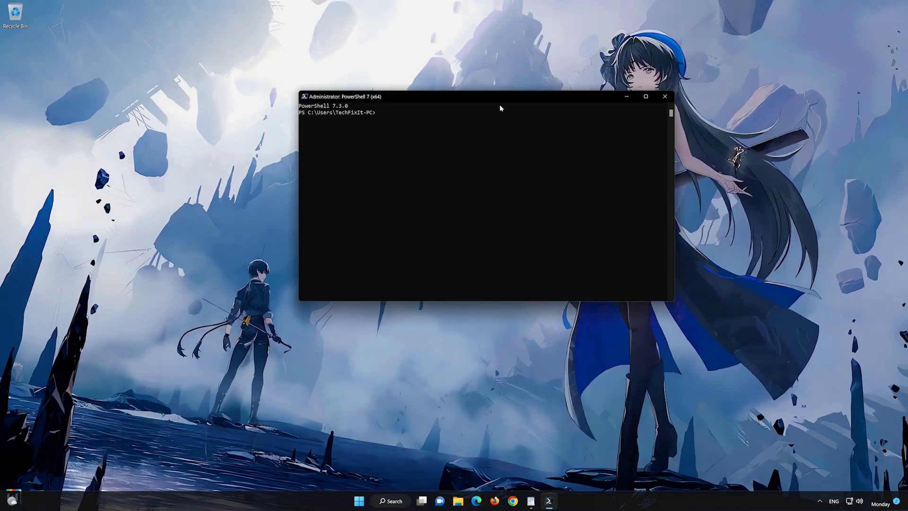
Paste and run Get-AppXPackage *WindowsStore* -AllUsers | Foreach {Add-AppxPackage -DisableDevelopmentMode -Register "$($_.InstallLocation)\AppXManifest.xml"} in the administrator PowerShell.
right_click(492, 96)
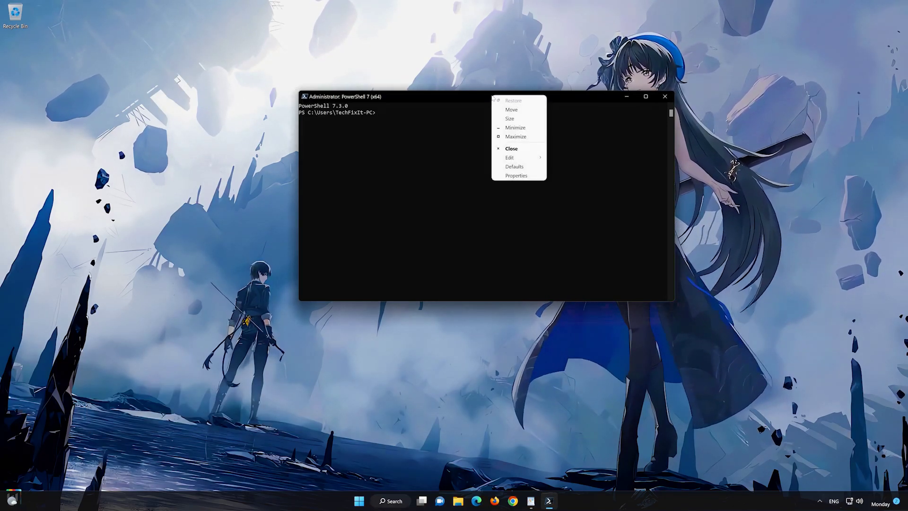
mouse_move(519, 160)
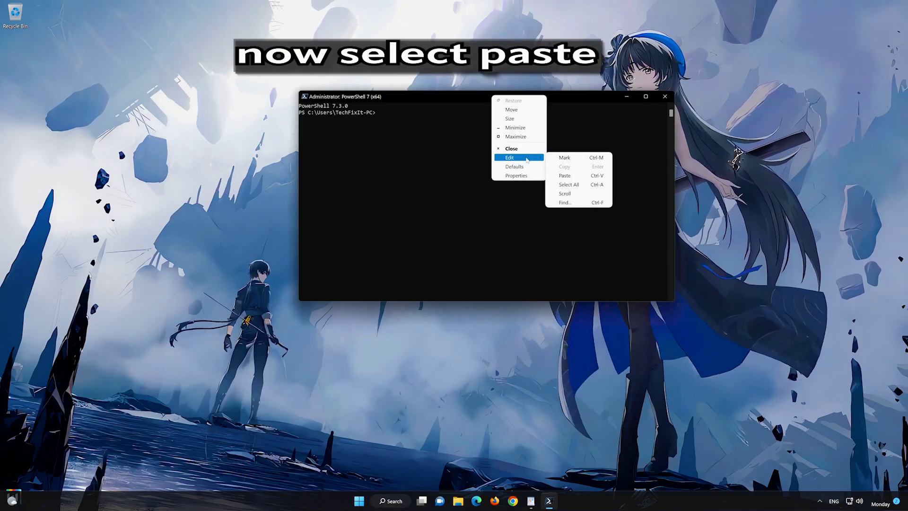
click(589, 174)
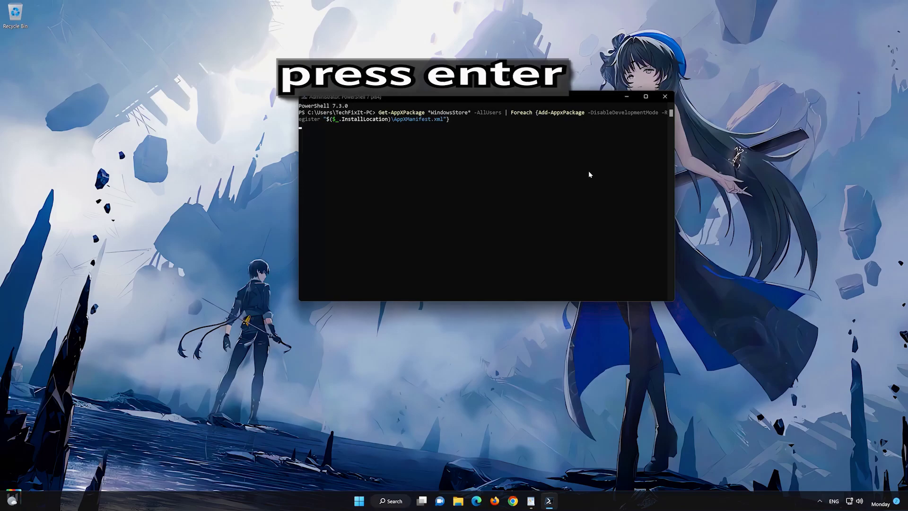
key(Return)
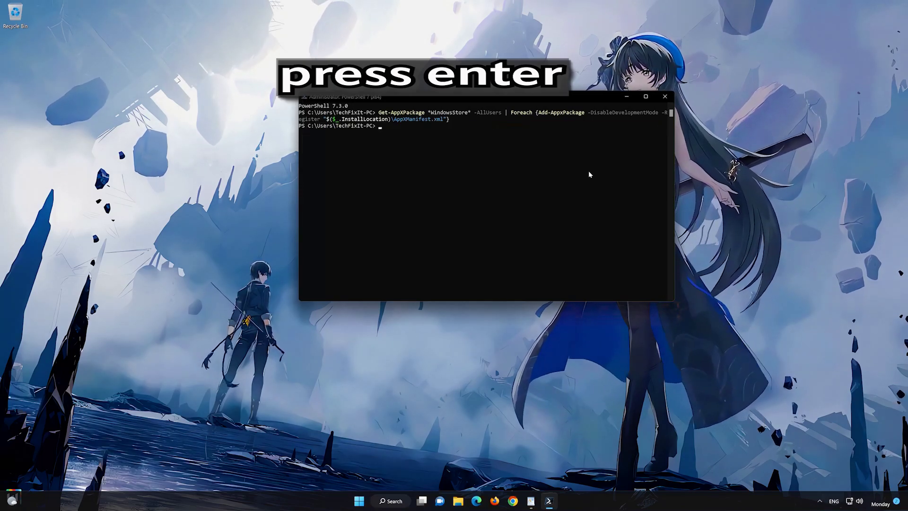
Switch to the WordPad document, copy the second Get-AppXPackage command, which re-registers all app packages, and minimize WordPad.
click(531, 501)
drag(462, 199, 367, 189)
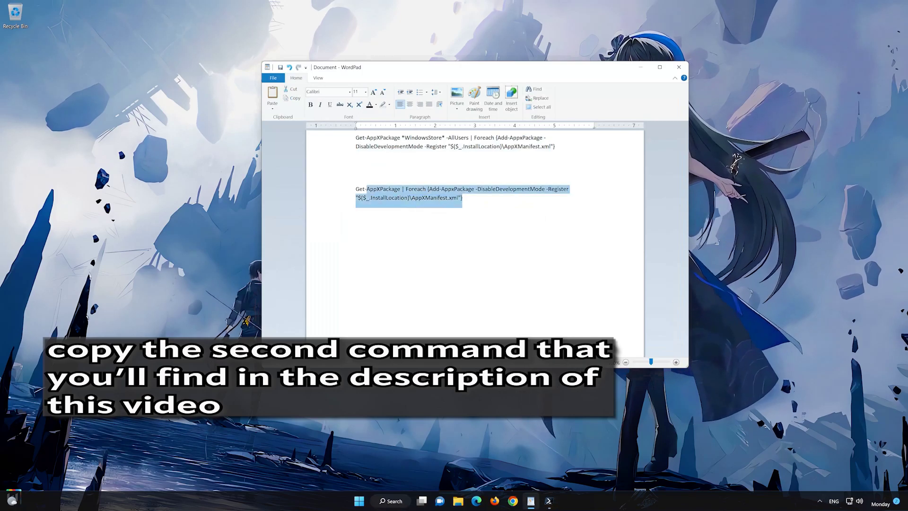
right_click(368, 192)
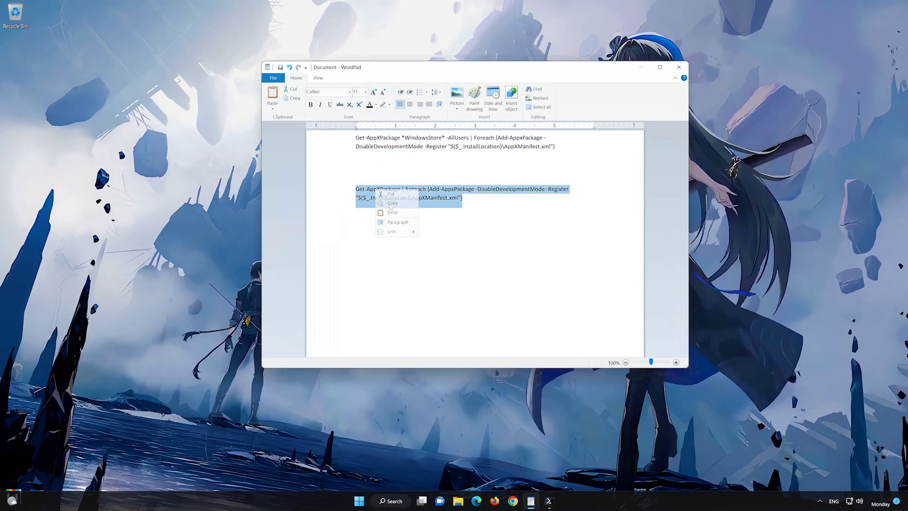
click(392, 205)
click(640, 68)
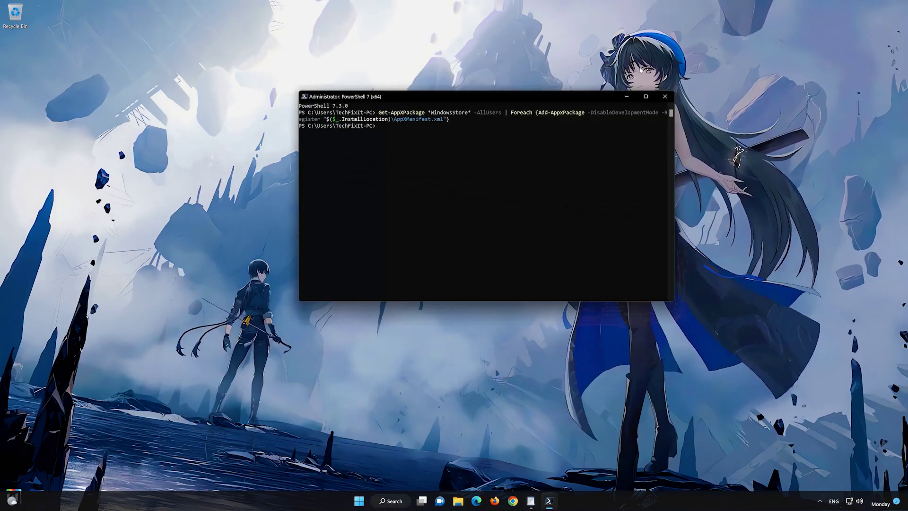
Paste the copied command that re-registers all app packages into the administrator PowerShell, run it, and close the session with exit.
right_click(414, 96)
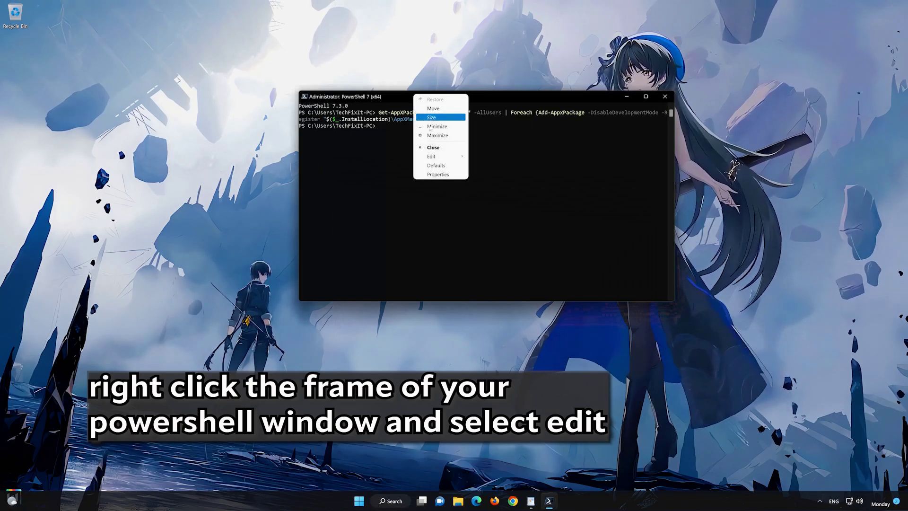
mouse_move(440, 159)
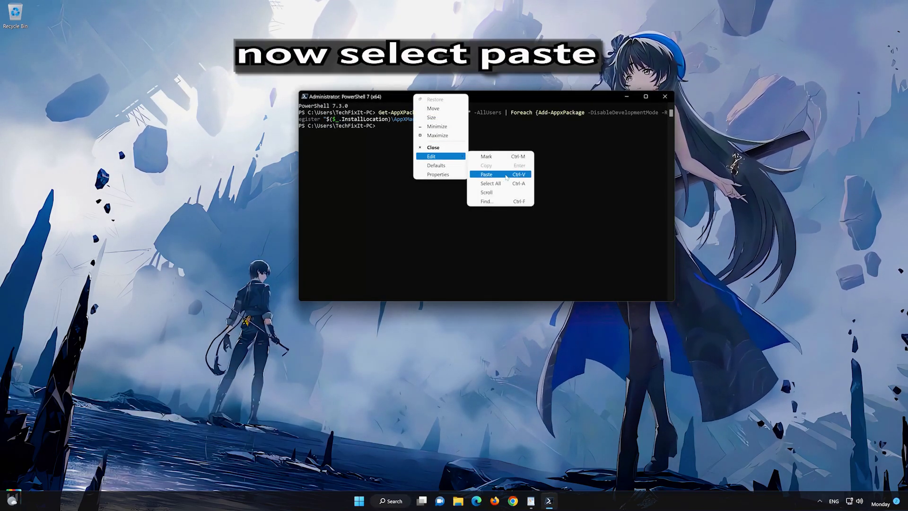
click(487, 175)
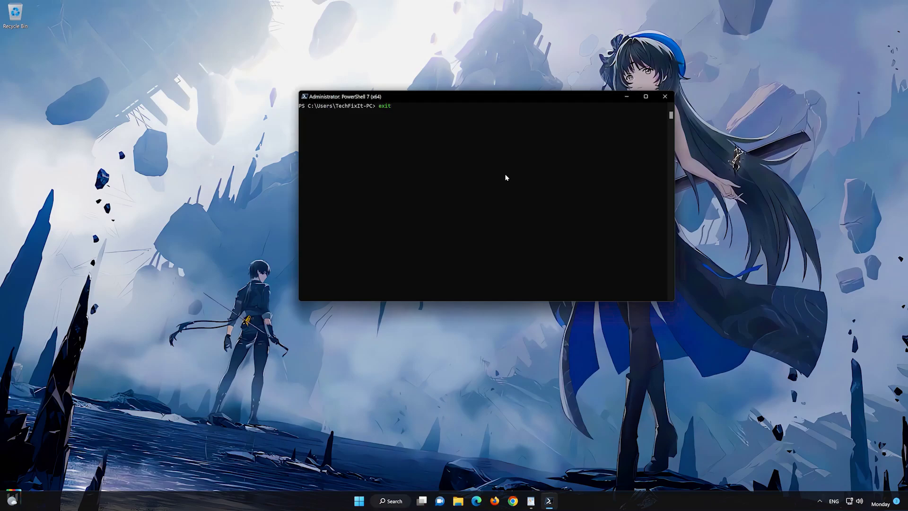
key(Return)
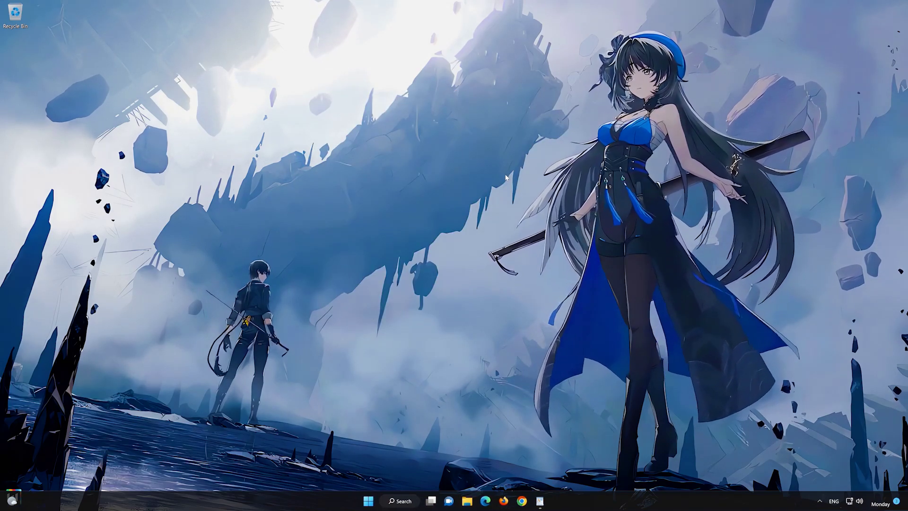
Search Windows for "microsoft Store", pin Microsoft Store to the taskbar, and launch it from there.
click(369, 501)
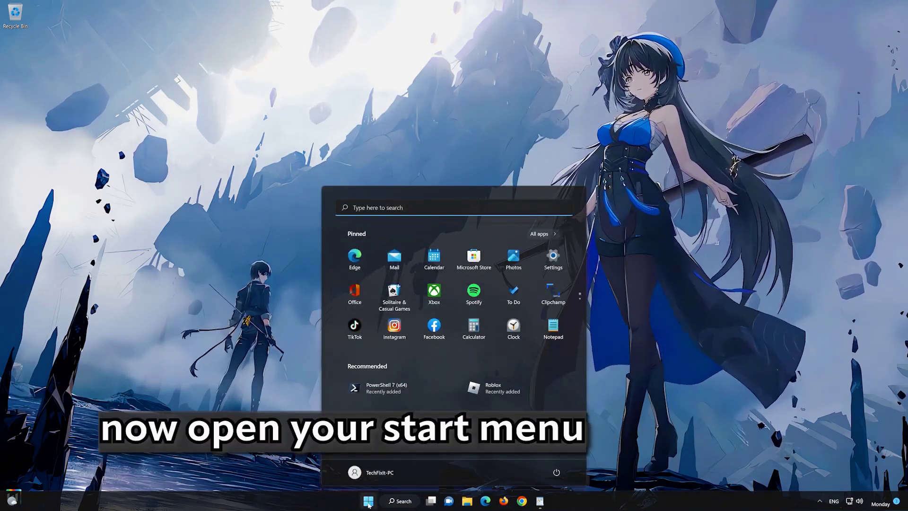
text(microsoft Store)
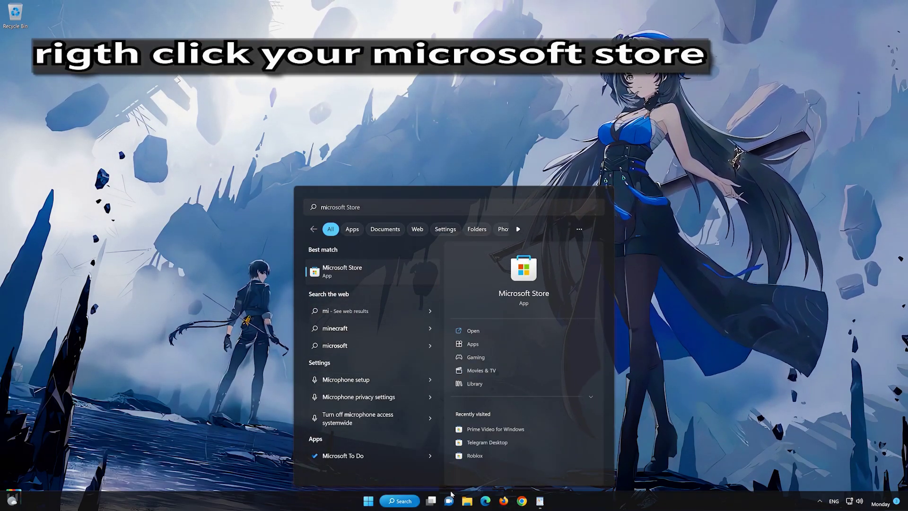
right_click(415, 273)
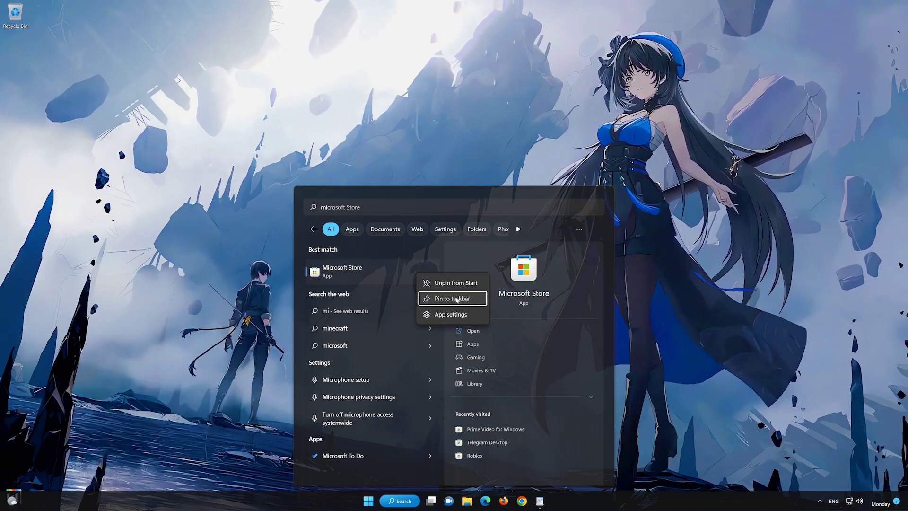
click(456, 299)
click(549, 502)
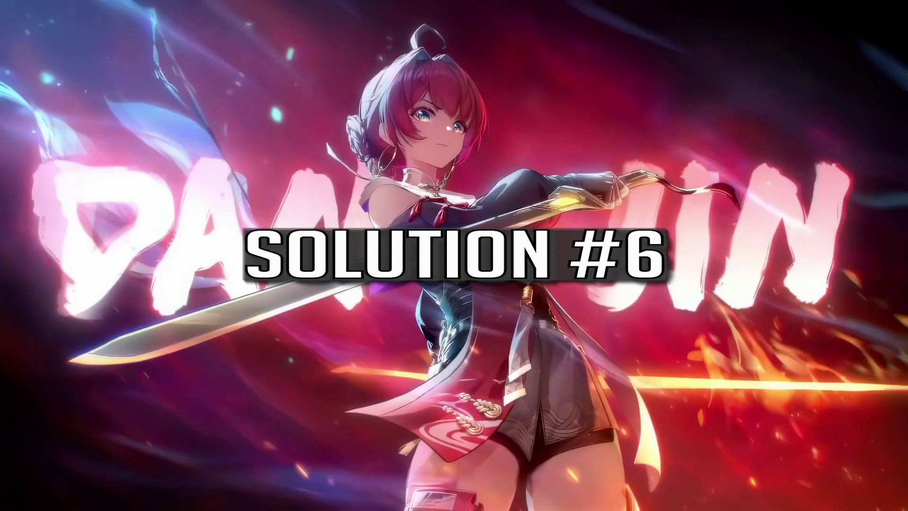
In Firefox, load the copied address microsoft.com/software-download/windows11, download the tool under Create Windows 11 Installation Media, and close the browser.
click(542, 499)
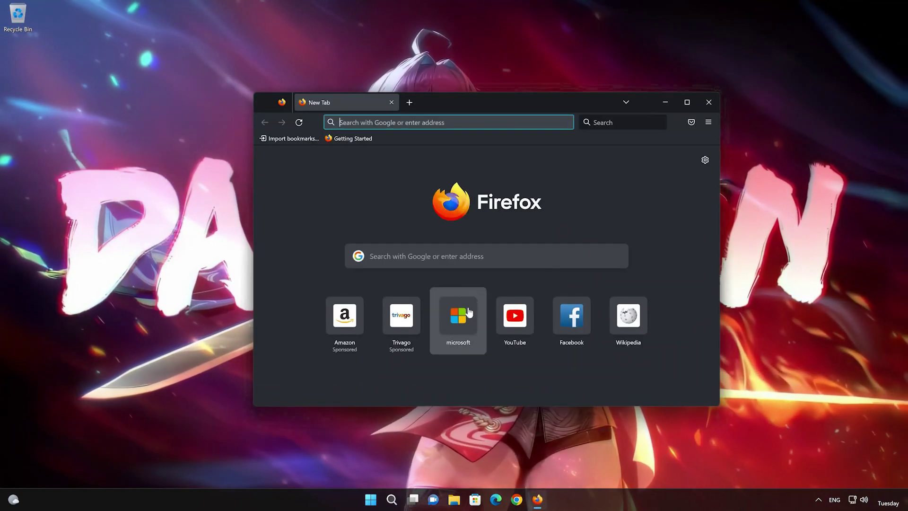
right_click(424, 123)
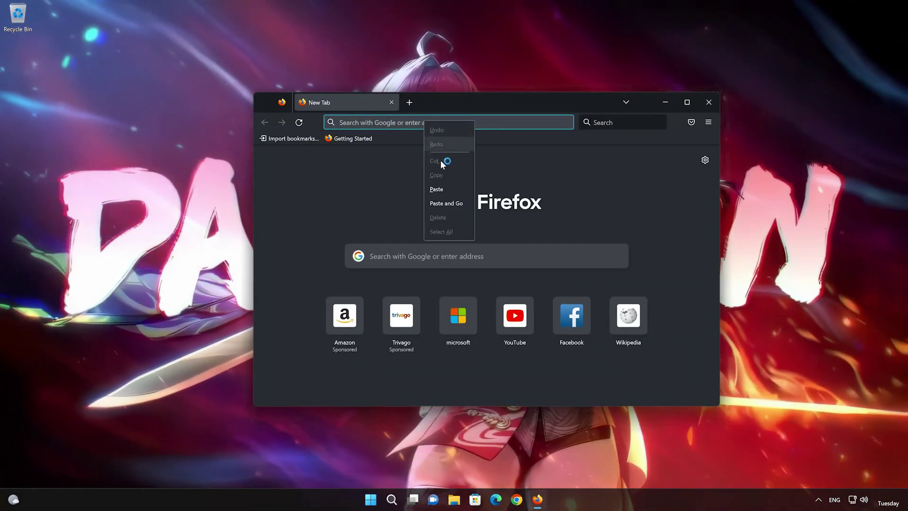
click(447, 203)
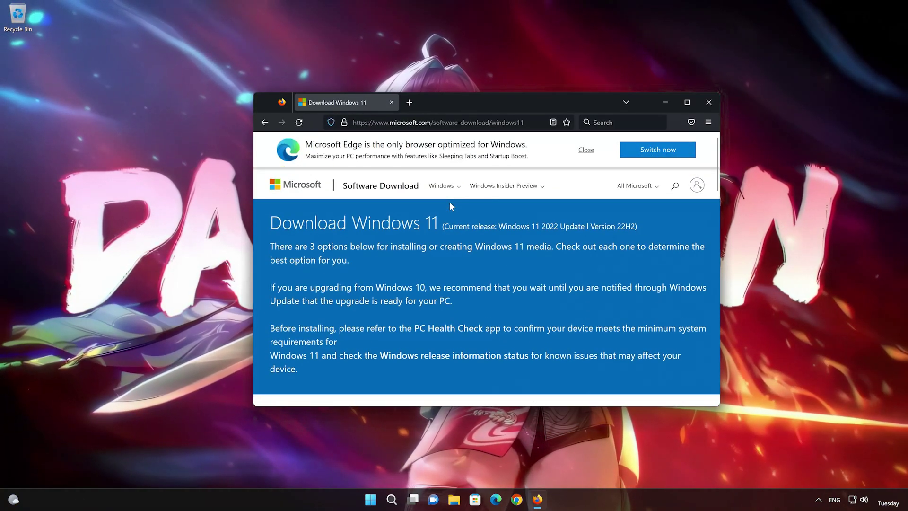
scroll(449, 204, down, 7)
scroll(454, 218, down, 1)
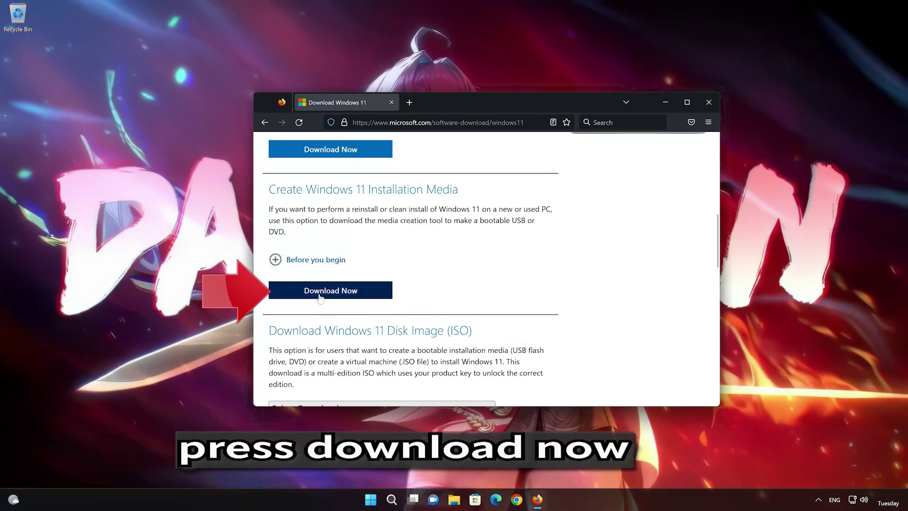
click(349, 295)
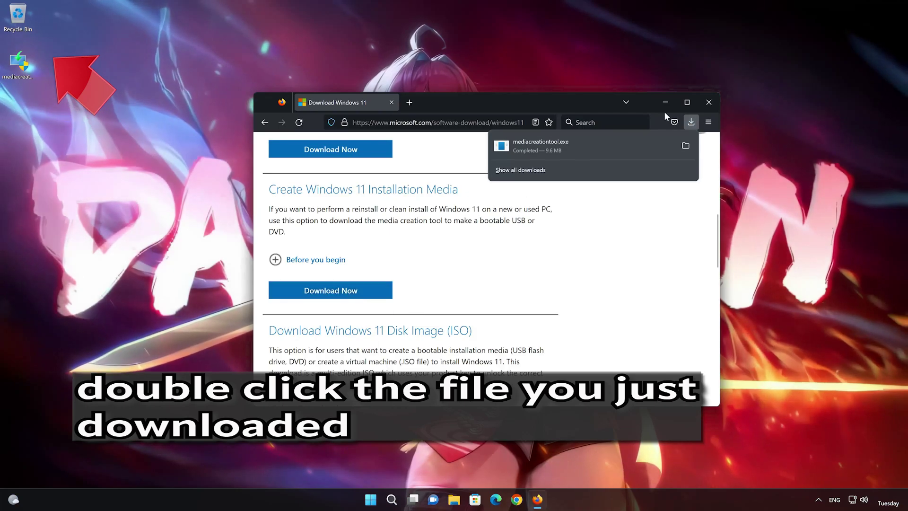
click(705, 103)
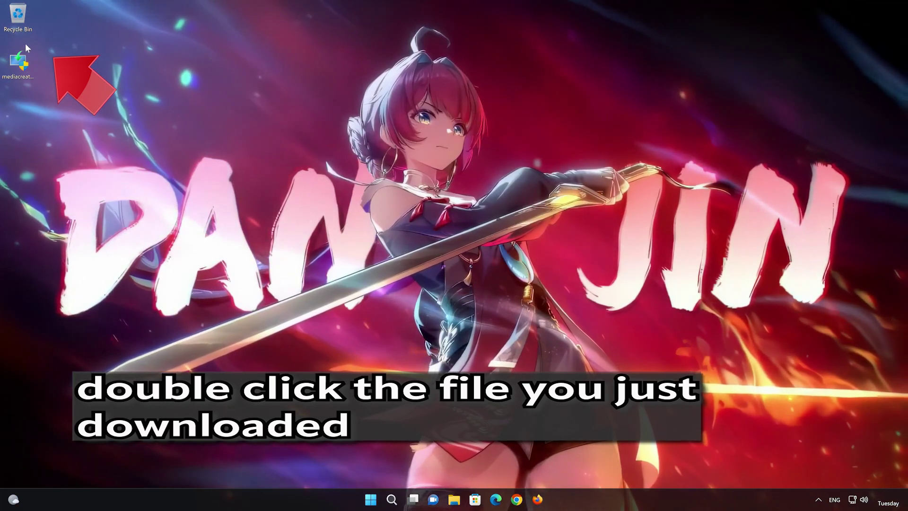
Run the downloaded mediacreationtool with administrator permission, accept its license terms, and keep the recommended language and edition.
double_click(18, 74)
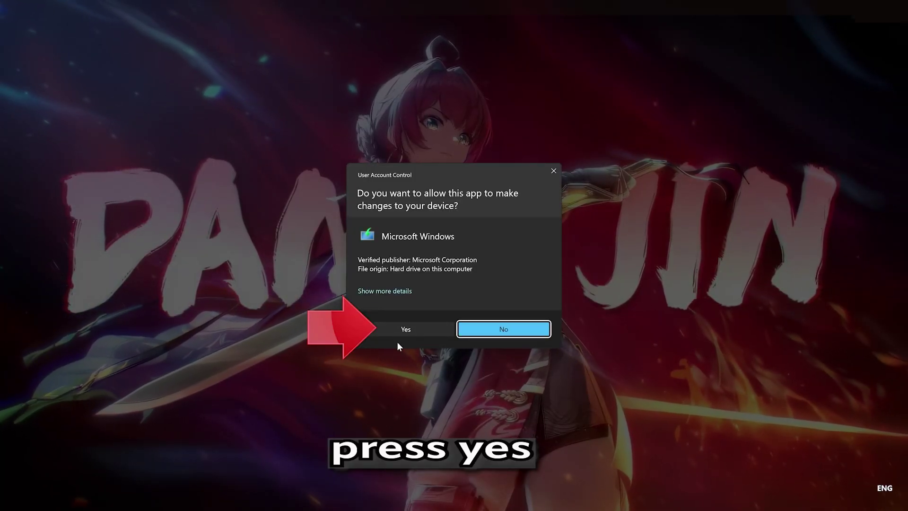
click(402, 329)
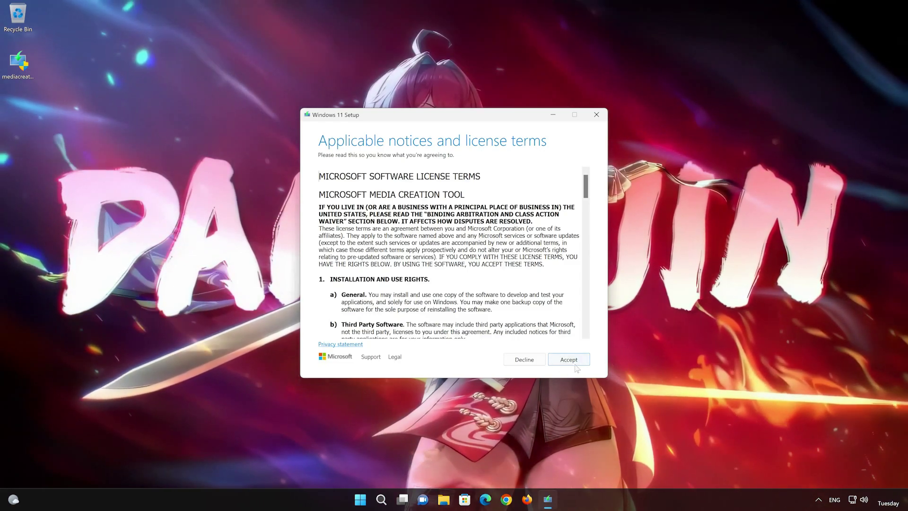
click(574, 362)
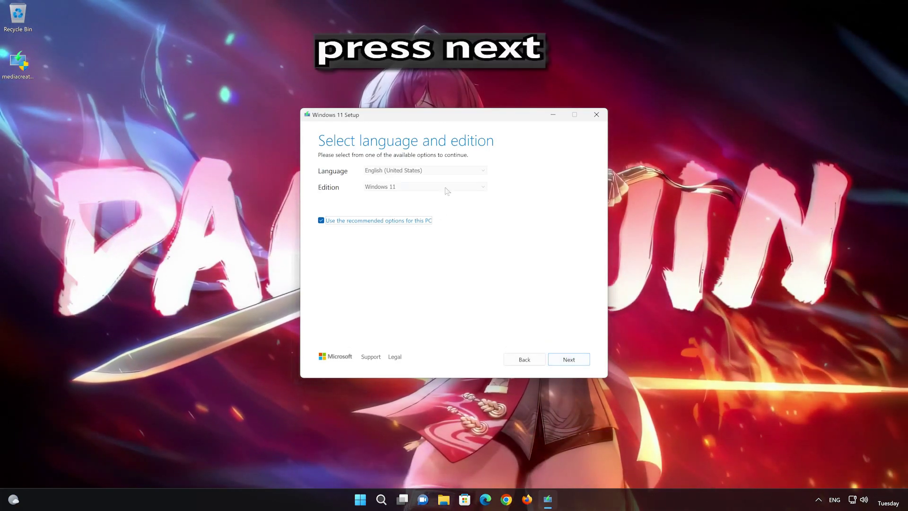
click(580, 363)
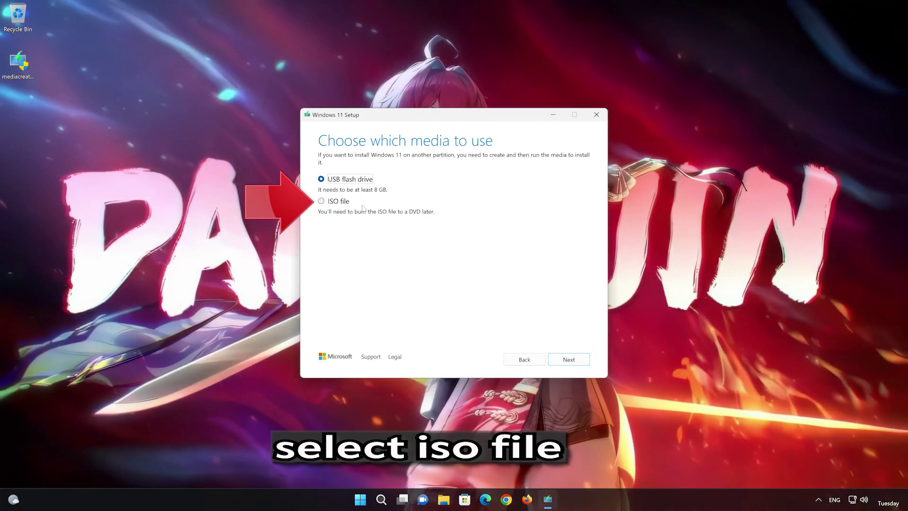
Choose ISO file as the media, save it to the Desktop as Windows 11, and finish the media creation tool.
click(333, 202)
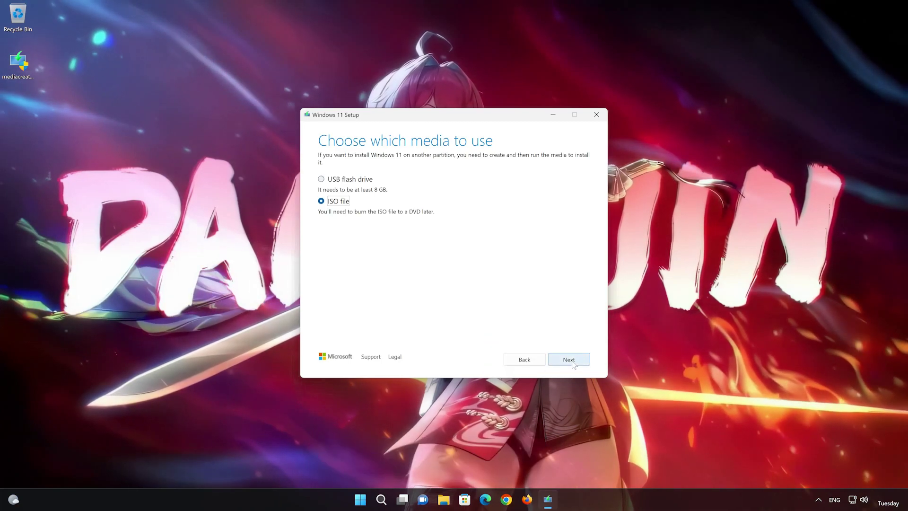
click(569, 359)
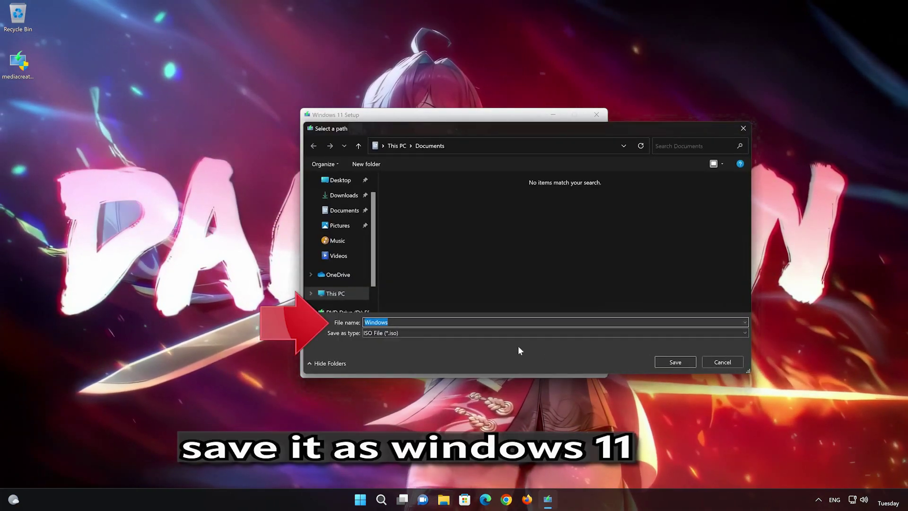
text(Windows)
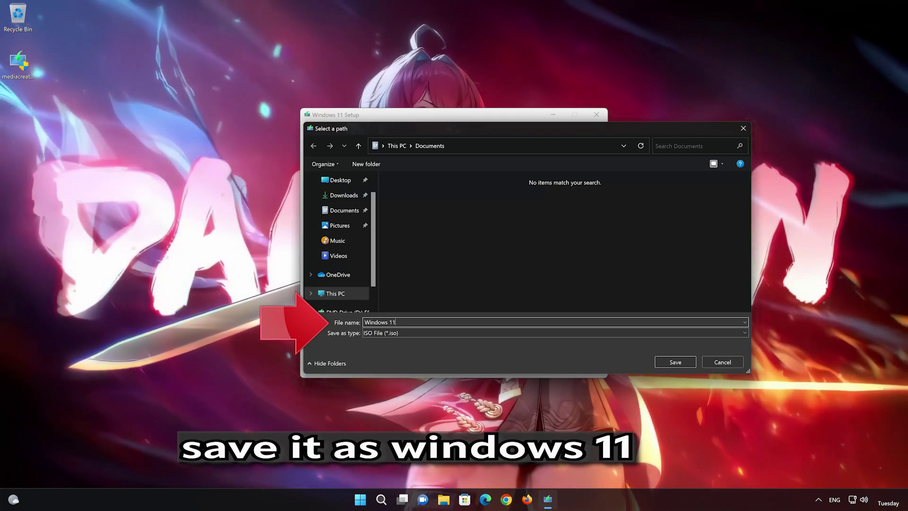
click(340, 180)
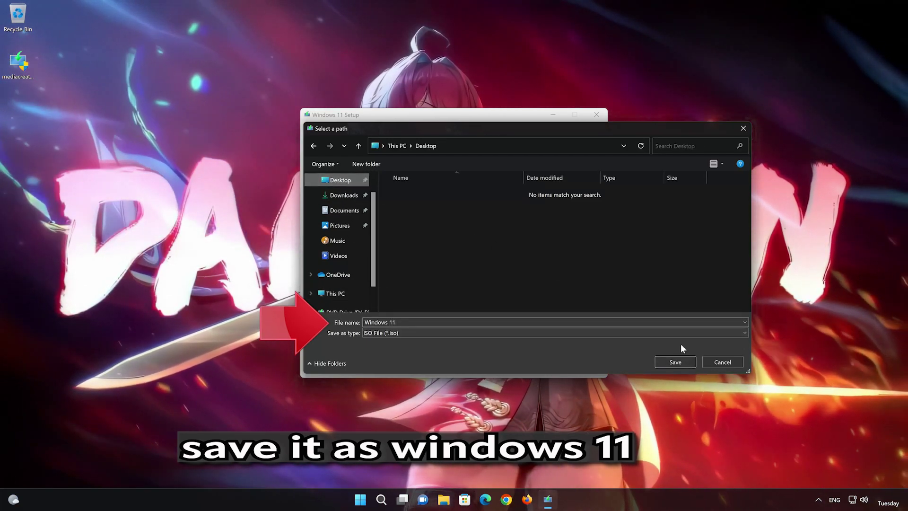
click(682, 360)
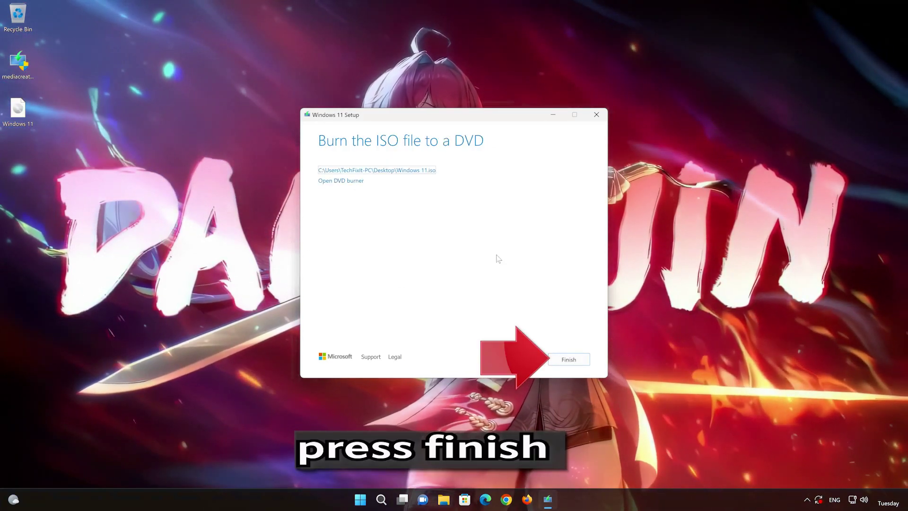
click(567, 359)
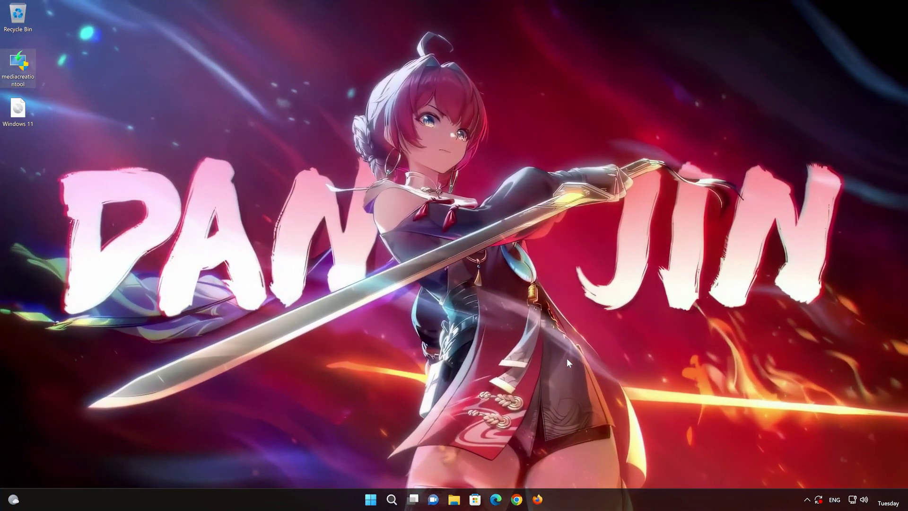
Mount the Windows 11 ISO from the desktop, run its setup application with administrator permission, and close the drive's folder window.
double_click(17, 110)
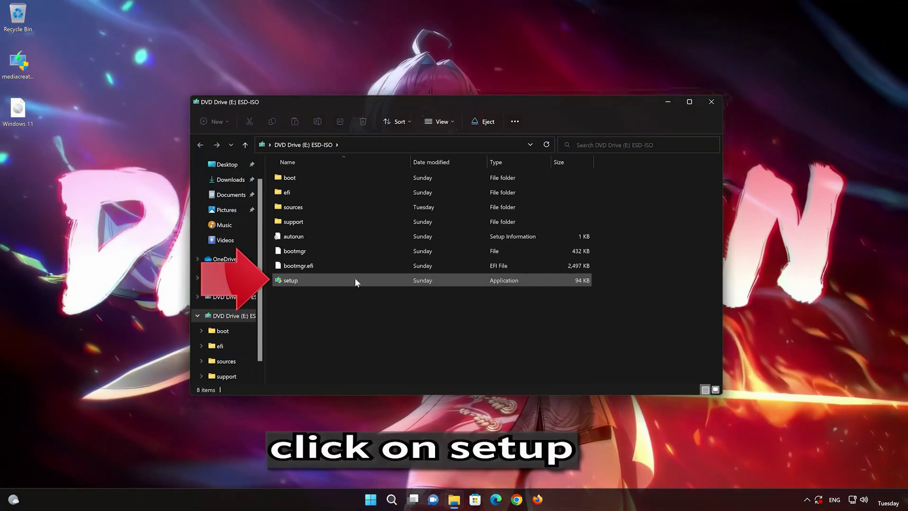
double_click(340, 280)
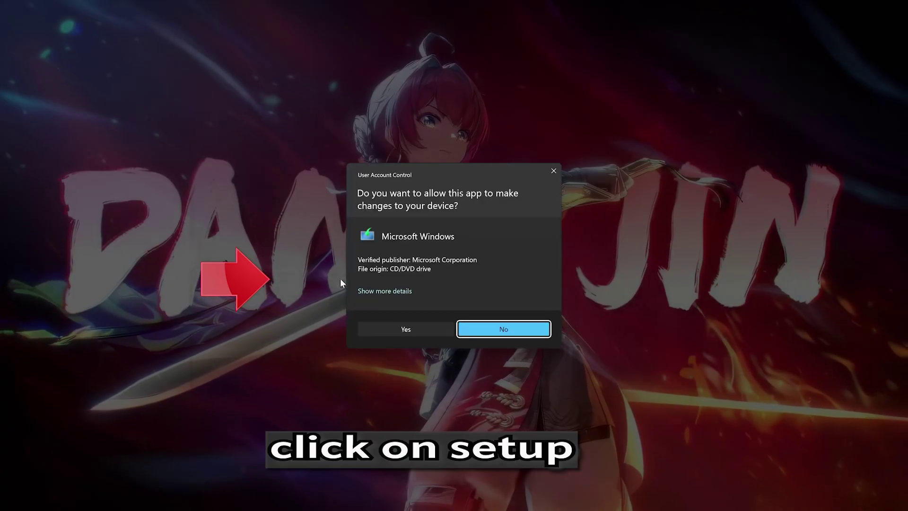
click(400, 331)
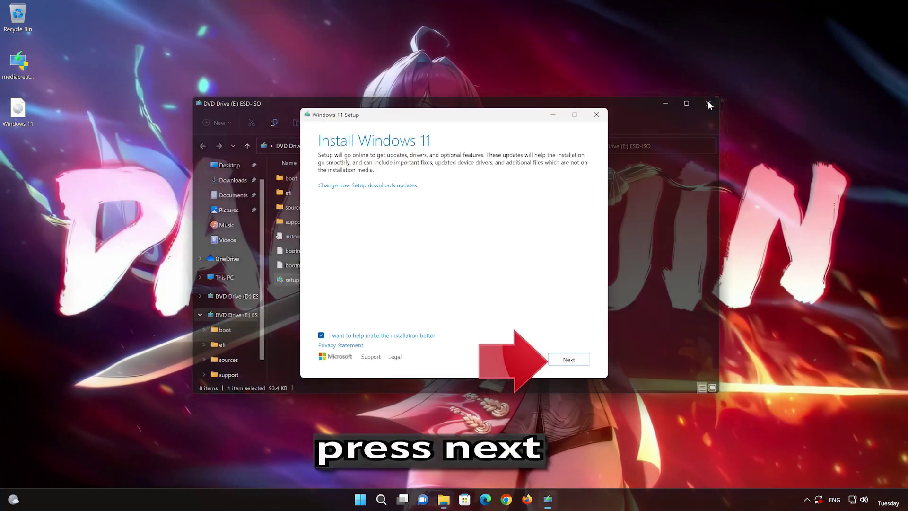
click(709, 103)
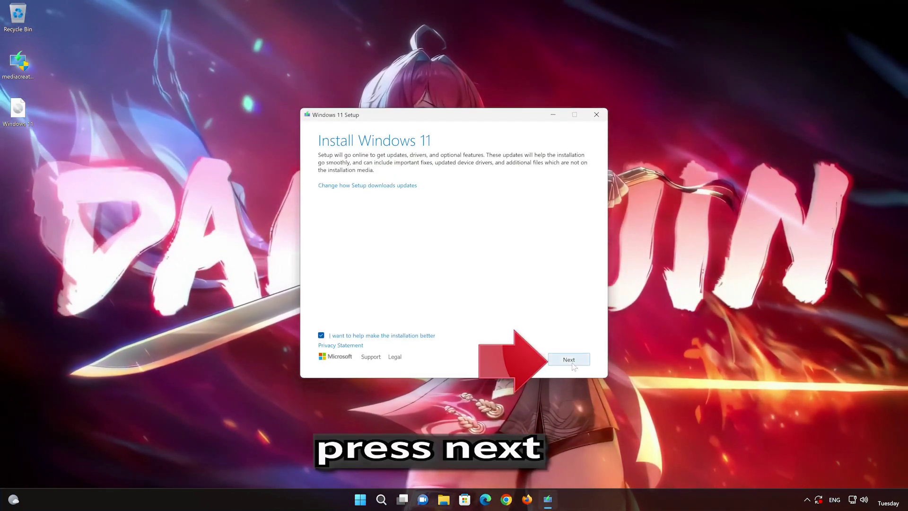
Continue through Windows 11 Setup, accept the license terms, and start installing Windows 11 Pro while keeping personal files and apps.
click(571, 360)
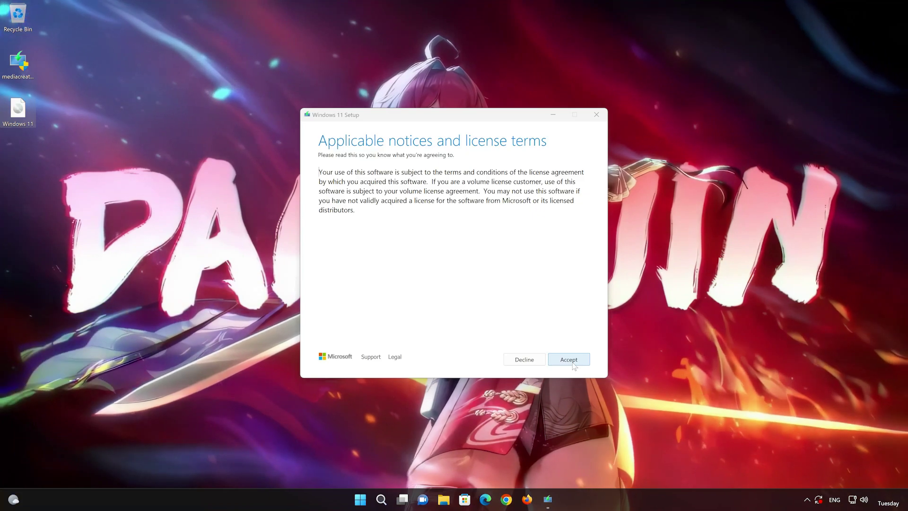
click(571, 361)
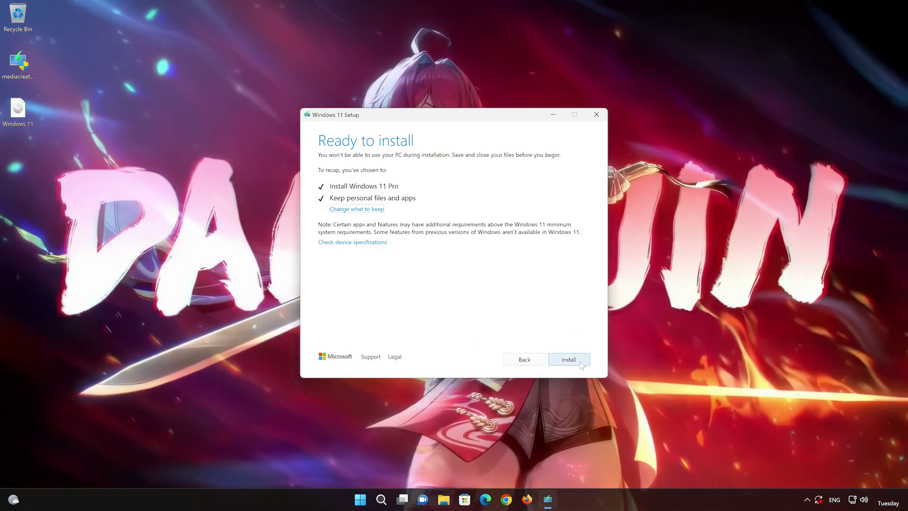
click(580, 362)
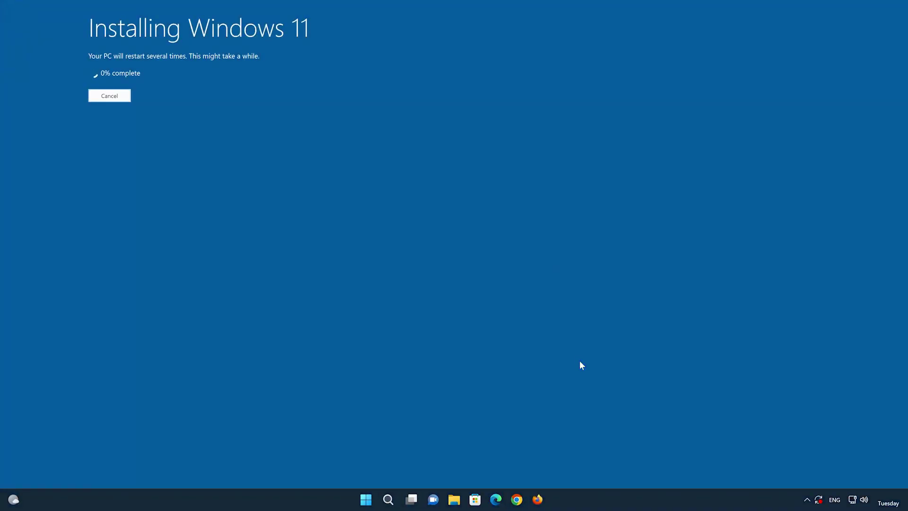